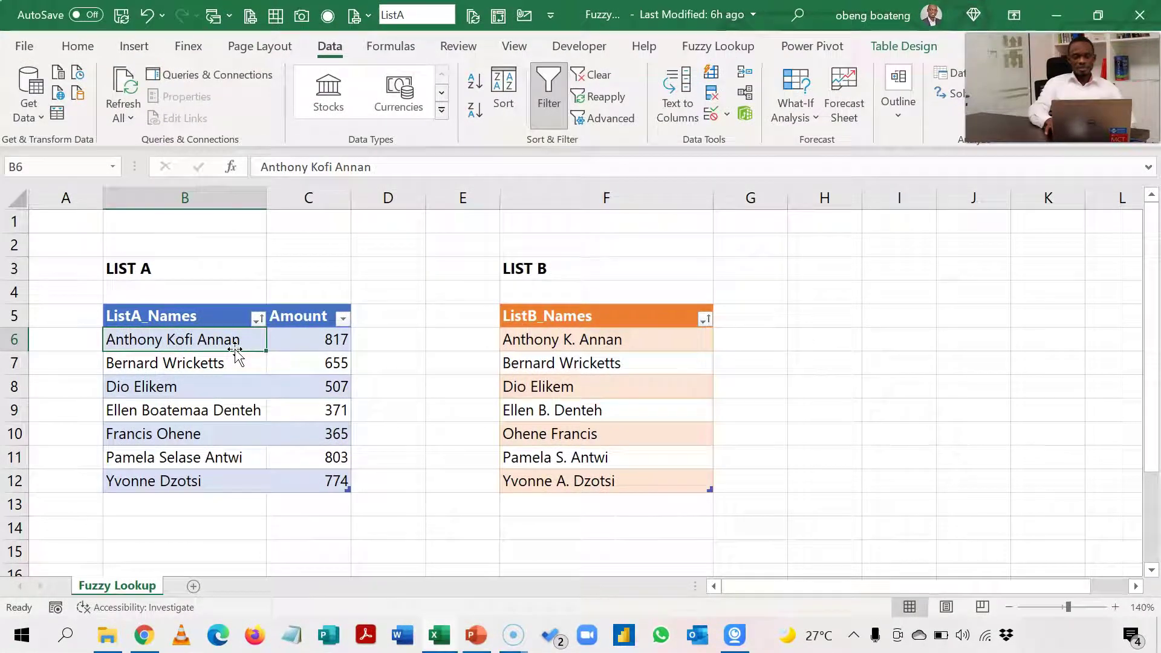
# Move between the List A names and amounts and the List B names to compare them
pyautogui.hotkey('shift', 'Down')
pyautogui.hotkey('shift', 'Down')
pyautogui.hotkey('shift', 'Down')
pyautogui.hotkey('shift', 'Down')
pyautogui.hotkey('shift', 'Down')
pyautogui.hotkey('shift', 'Down')
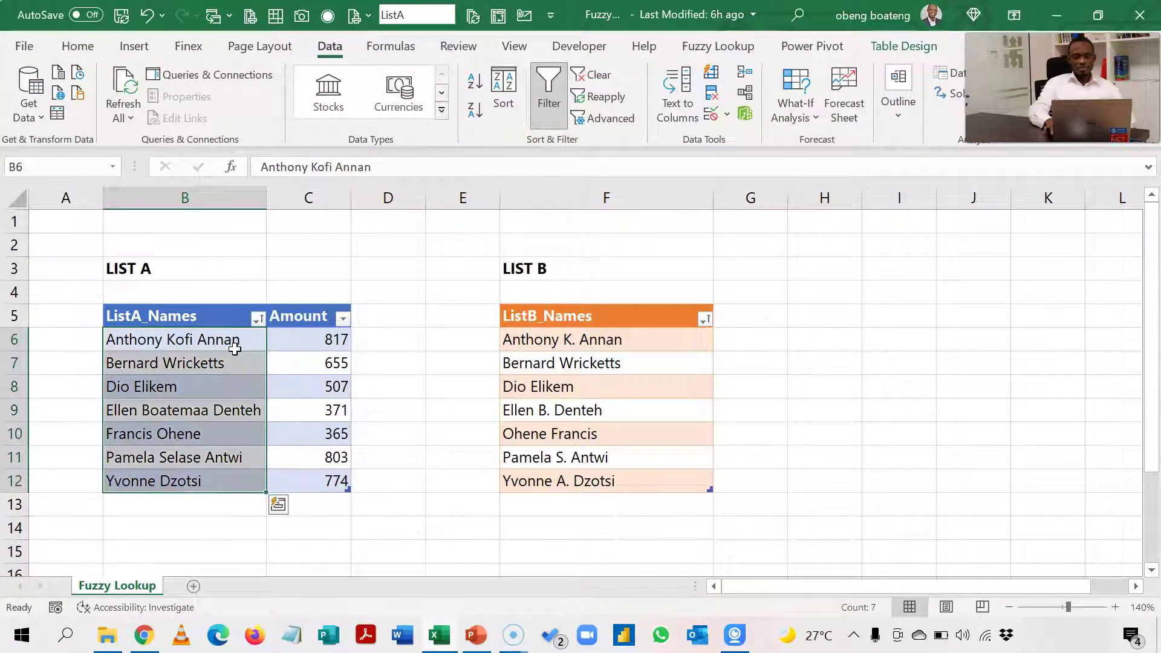
pyautogui.press('Right')
pyautogui.press('Right')
pyautogui.press('Right')
pyautogui.press('Right')
pyautogui.hotkey('shift', 'Down')
pyautogui.hotkey('shift', 'Down')
pyautogui.hotkey('shift', 'Down')
pyautogui.hotkey('shift', 'Down')
pyautogui.hotkey('shift', 'Down')
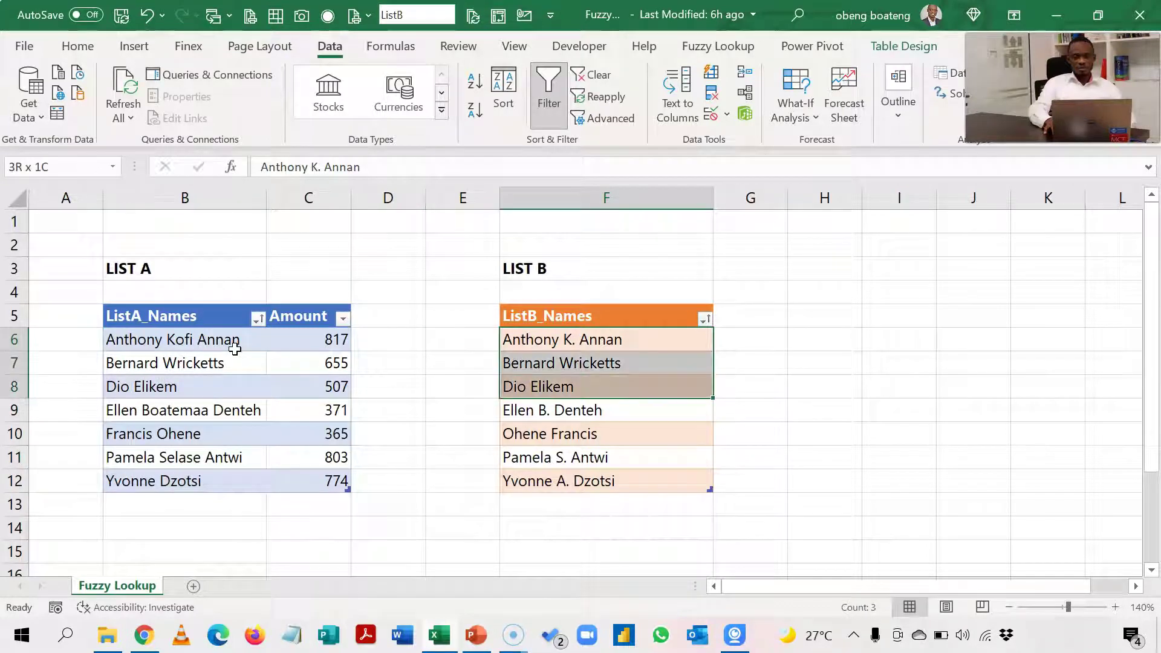
pyautogui.press('Left')
pyautogui.press('Left')
pyautogui.press('Left')
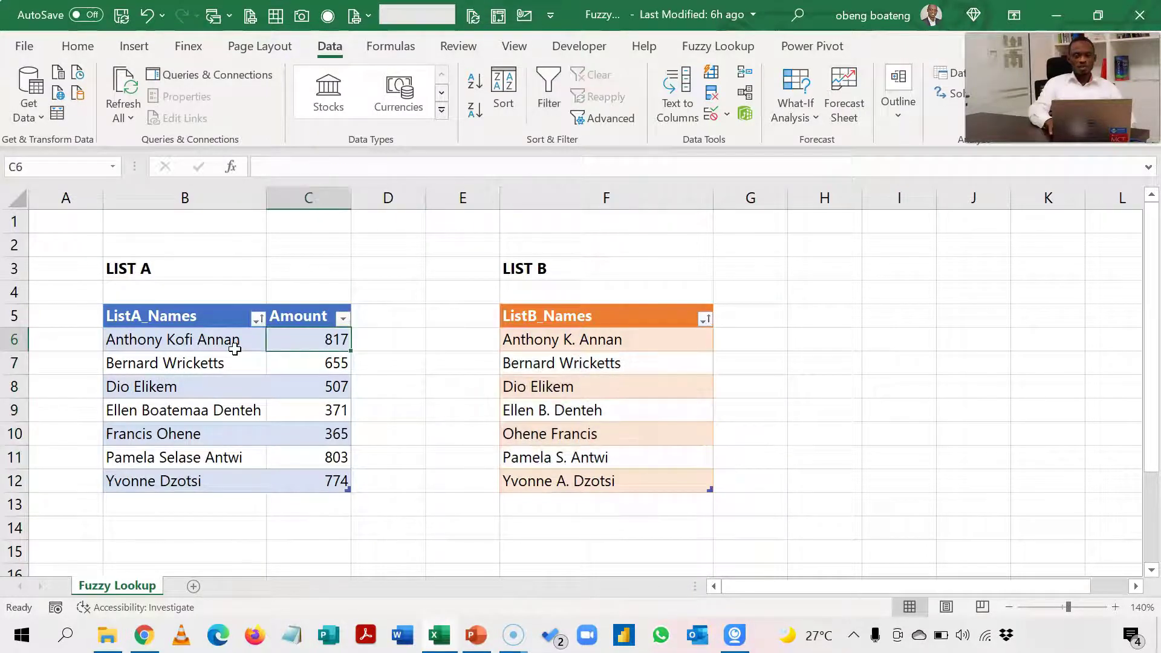
pyautogui.press('Left')
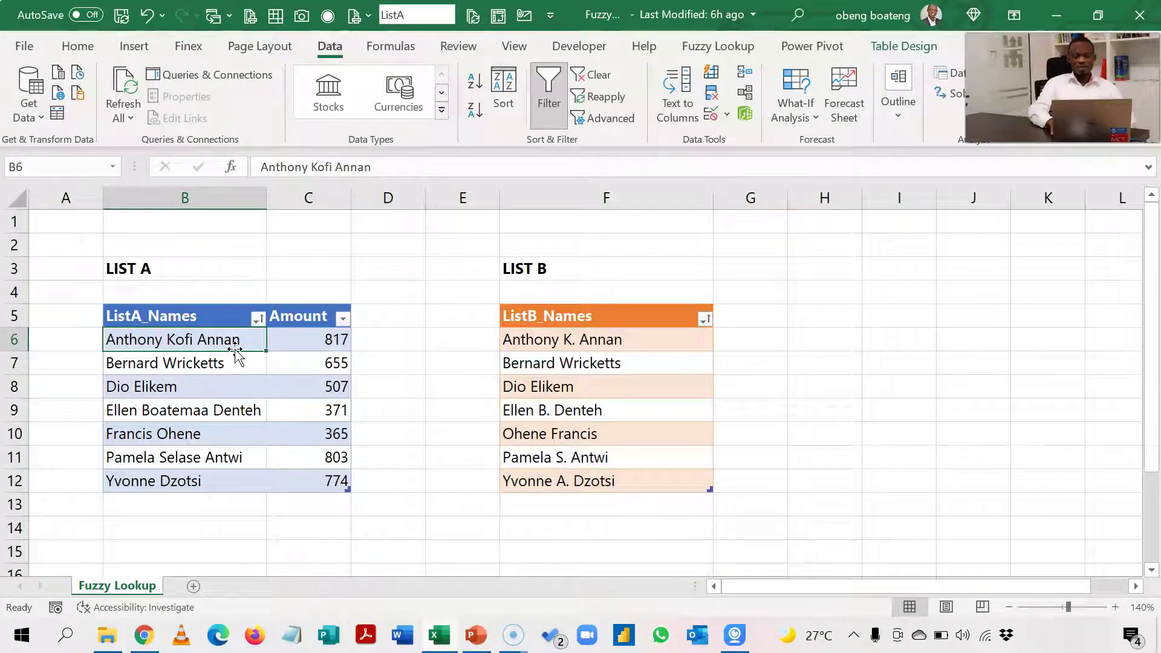
pyautogui.press('Right')
pyautogui.press('Right')
pyautogui.press('Right')
pyautogui.press('Right')
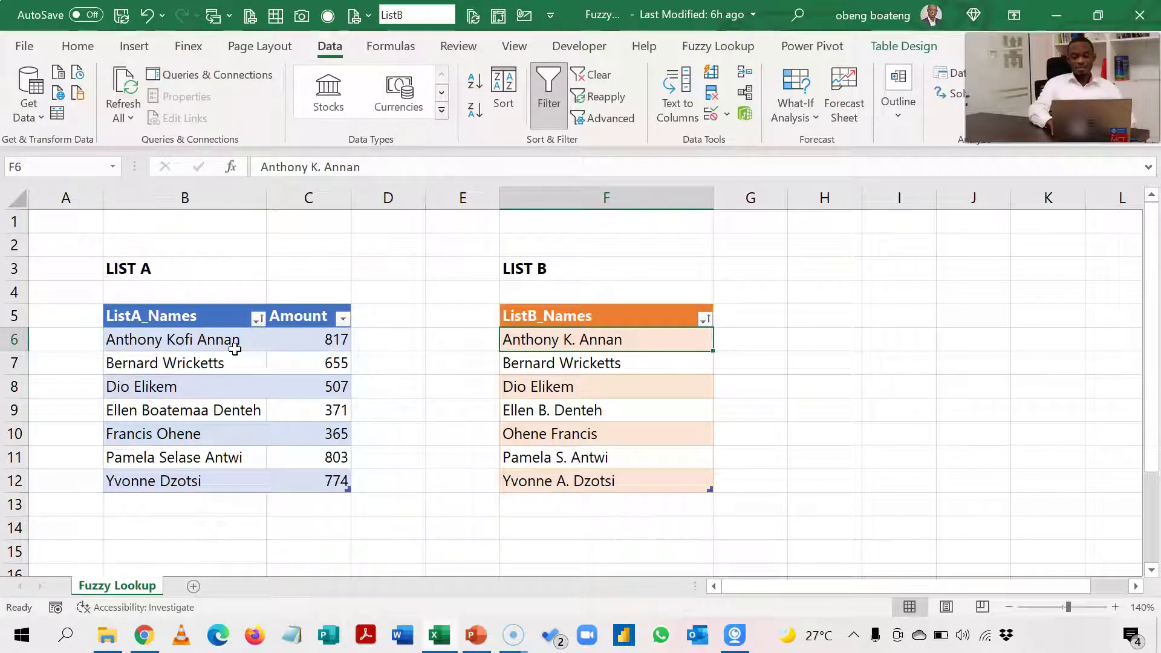
pyautogui.press('Left')
pyautogui.press('Left')
pyautogui.press('Right')
pyautogui.press('Right')
pyautogui.press('Down')
pyautogui.press('Down')
pyautogui.press('Down')
pyautogui.press('Down')
pyautogui.press('Left')
pyautogui.press('Left')
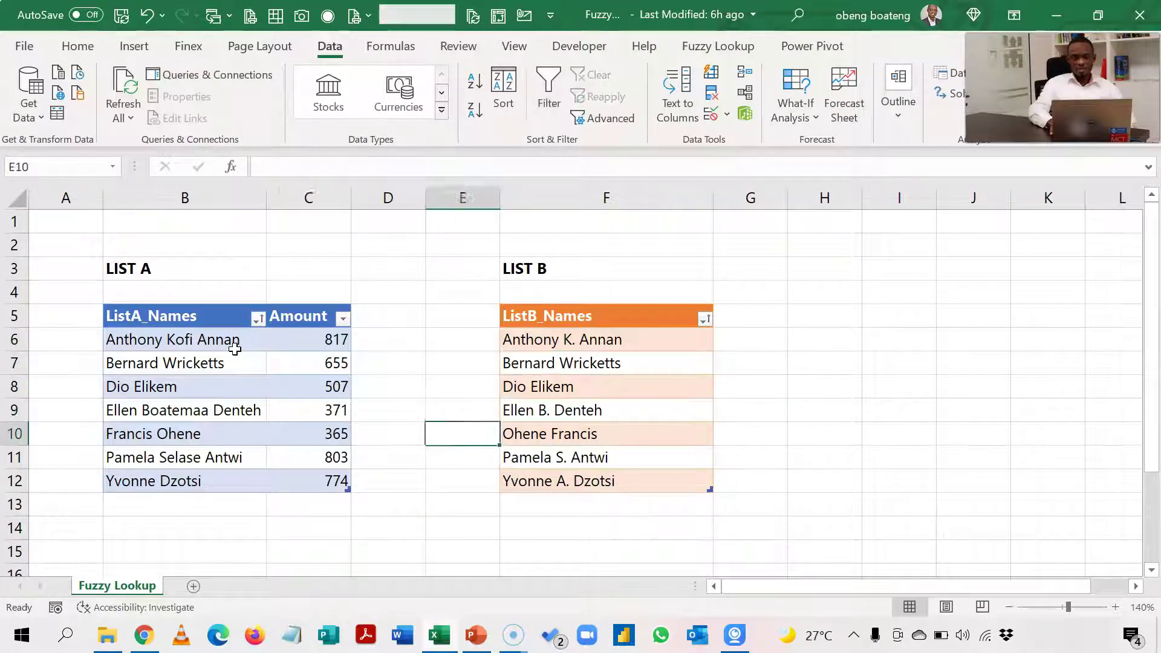
pyautogui.press('Left')
pyautogui.press('Up')
pyautogui.press('Left')
pyautogui.press('Right')
pyautogui.press('Right')
pyautogui.press('Right')
pyautogui.press('Right')
pyautogui.press('Right')
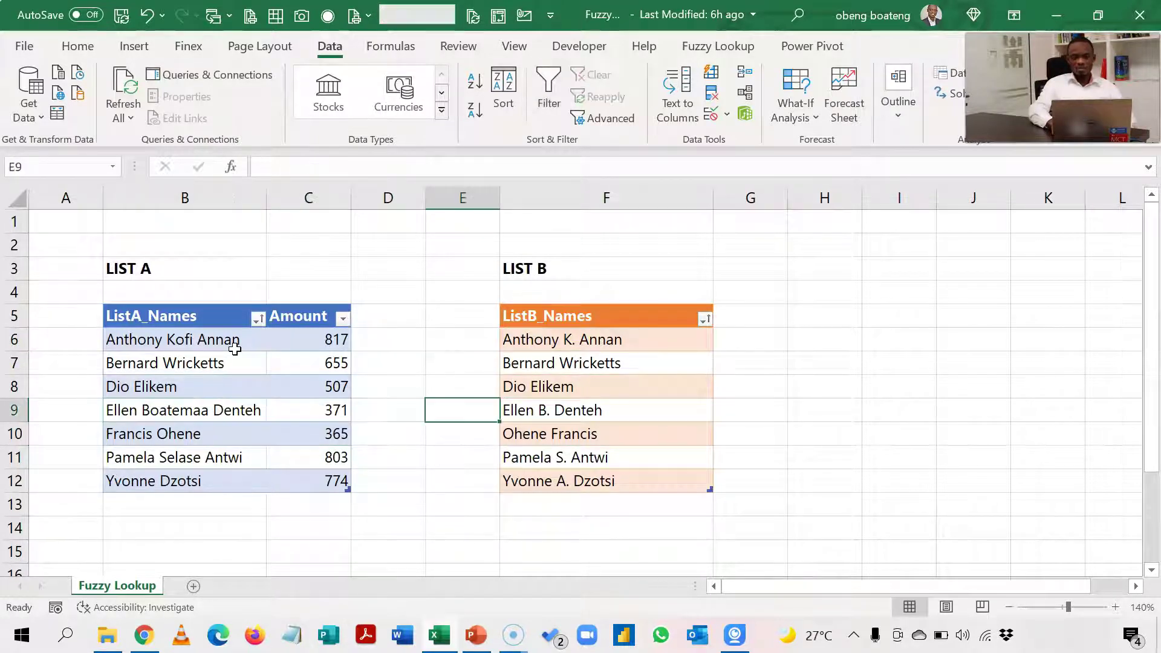
pyautogui.press('Down')
pyautogui.press('Down')
pyautogui.press('Left')
pyautogui.press('Left')
pyautogui.press('Left')
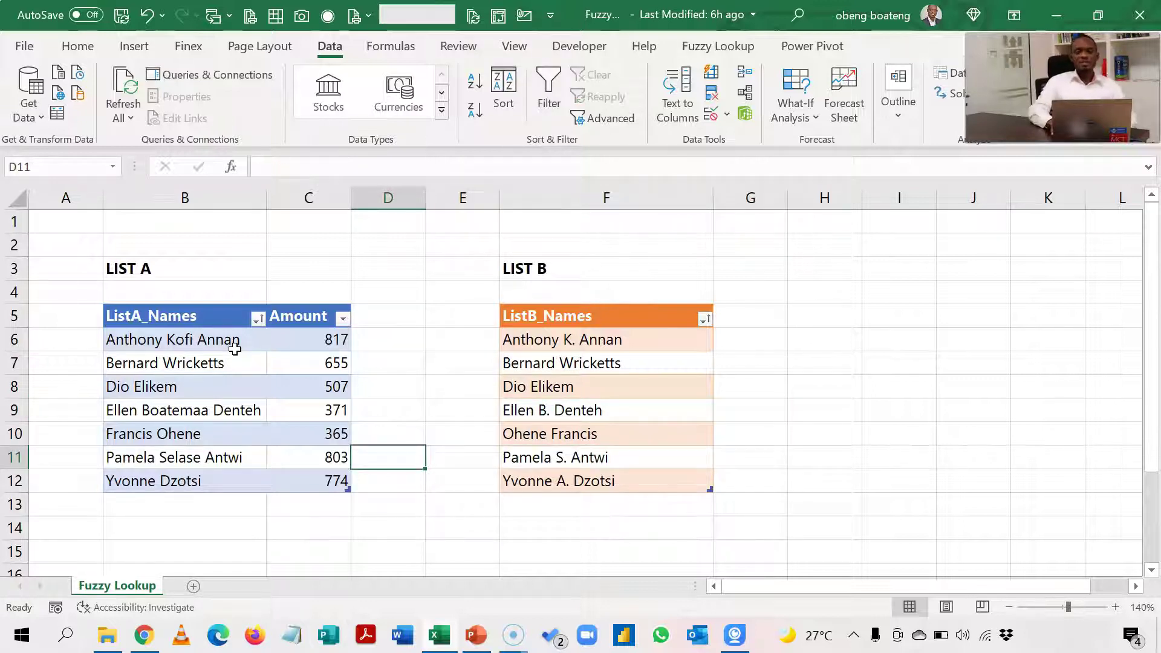
pyautogui.press('Right')
pyautogui.press('Right')
pyautogui.press('Right')
pyautogui.press('Up')
pyautogui.press('Up')
pyautogui.press('Up')
pyautogui.press('Up')
pyautogui.press('Up')
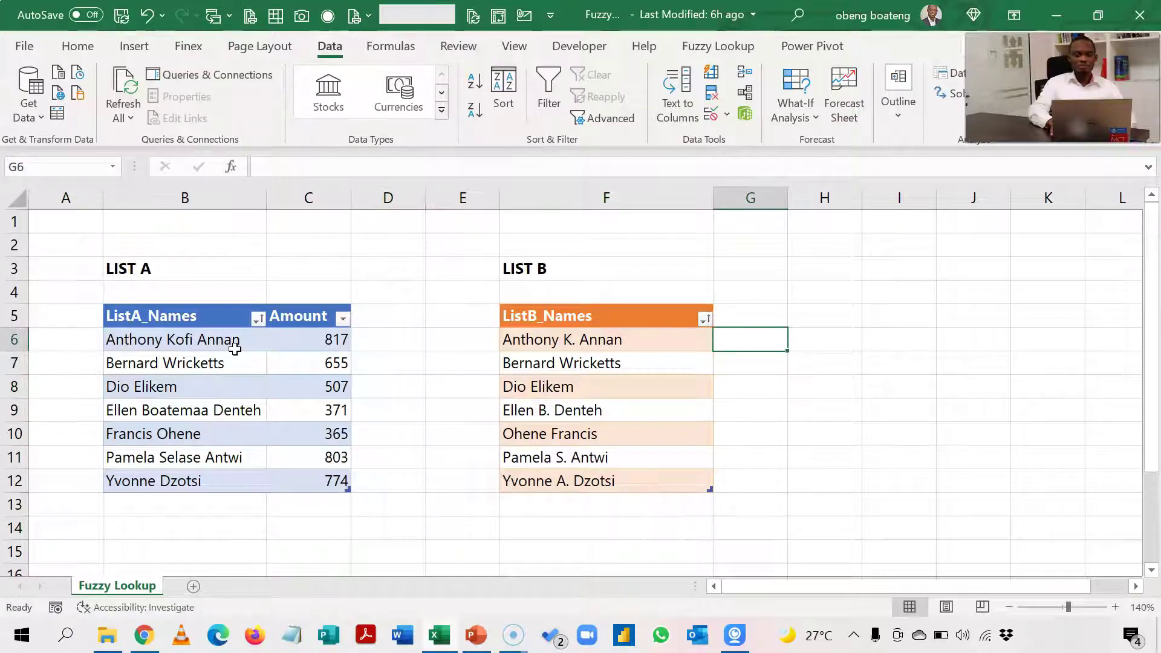
pyautogui.press('Left')
pyautogui.press('Left')
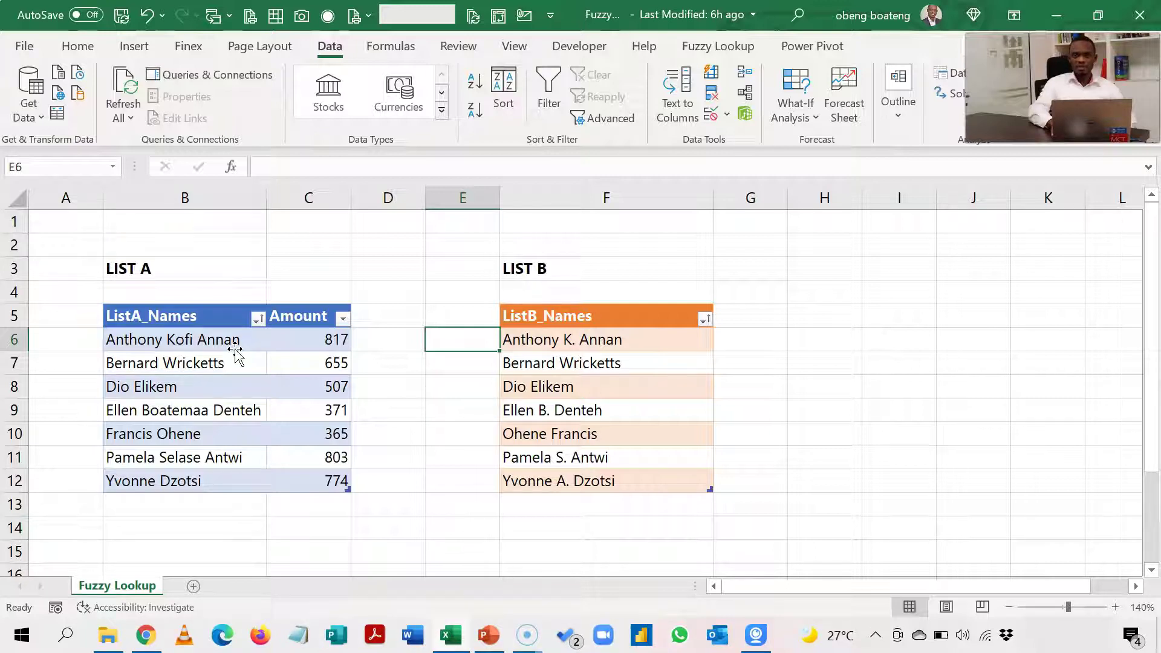
pyautogui.press('Left')
pyautogui.press('Left')
pyautogui.press('Left')
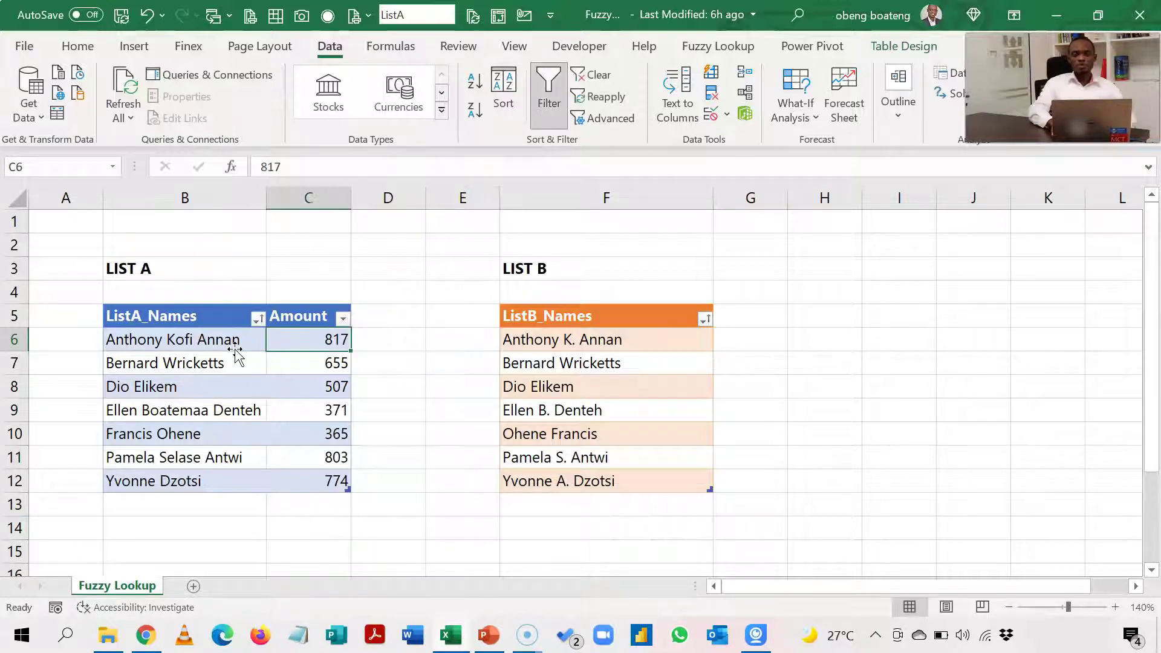
pyautogui.press('Right')
pyautogui.press('Right')
pyautogui.press('Right')
pyautogui.press('Right')
pyautogui.press('Right')
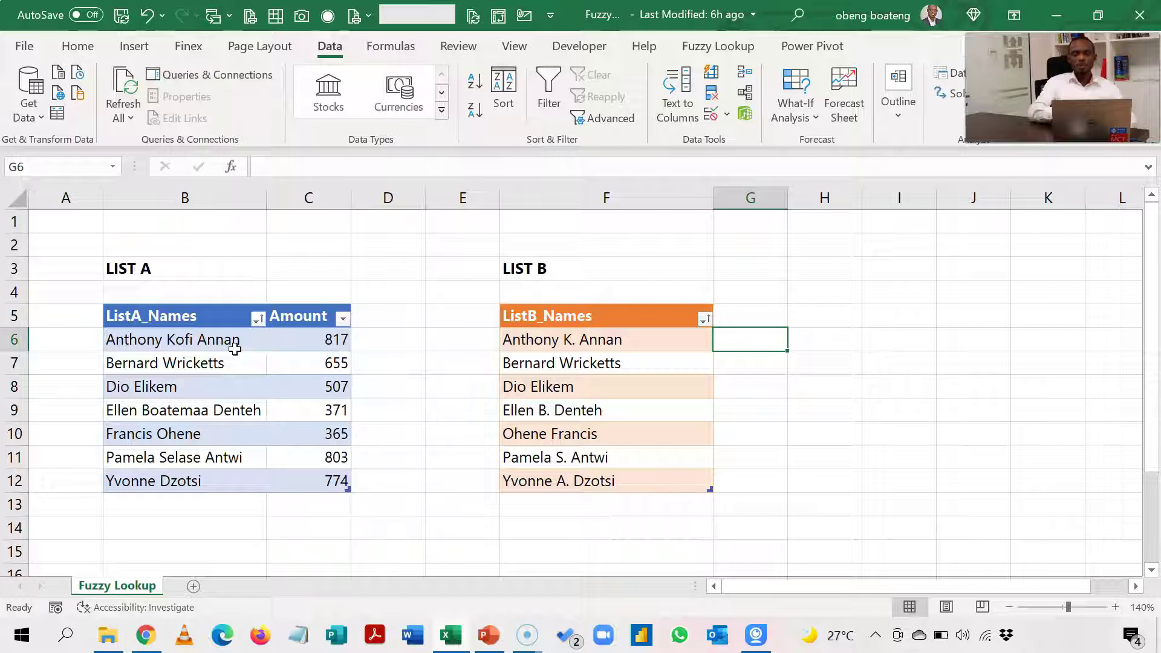
pyautogui.press('Left')
pyautogui.press('Left')
pyautogui.press('Left')
pyautogui.press('Left')
pyautogui.press('Left')
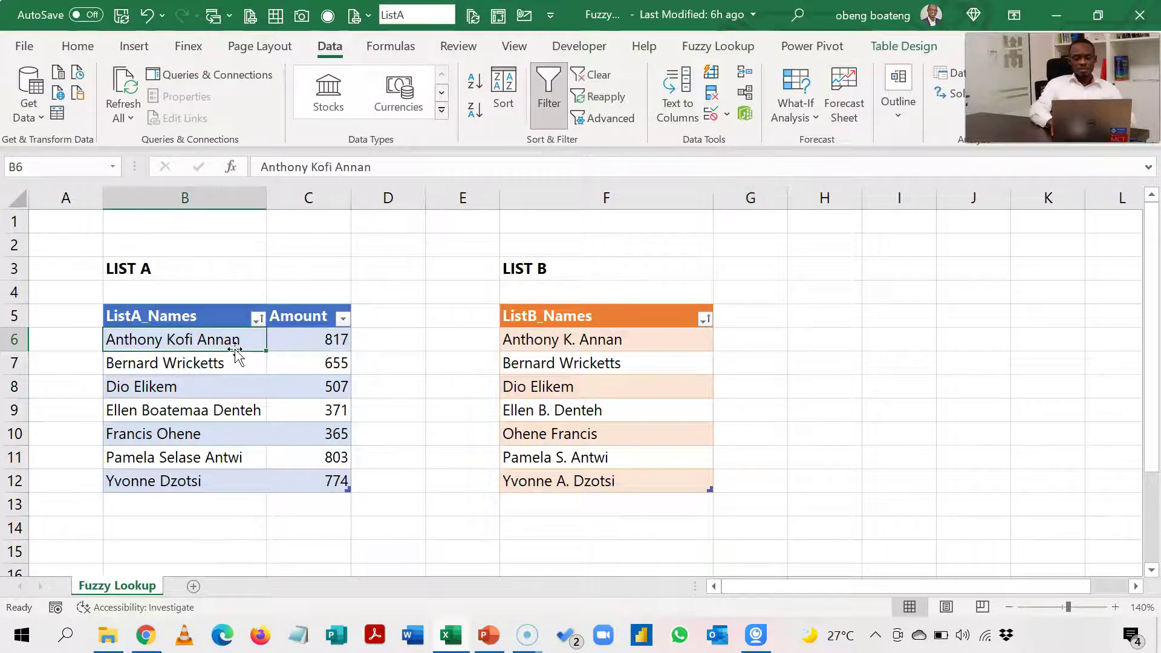
pyautogui.press('Right')
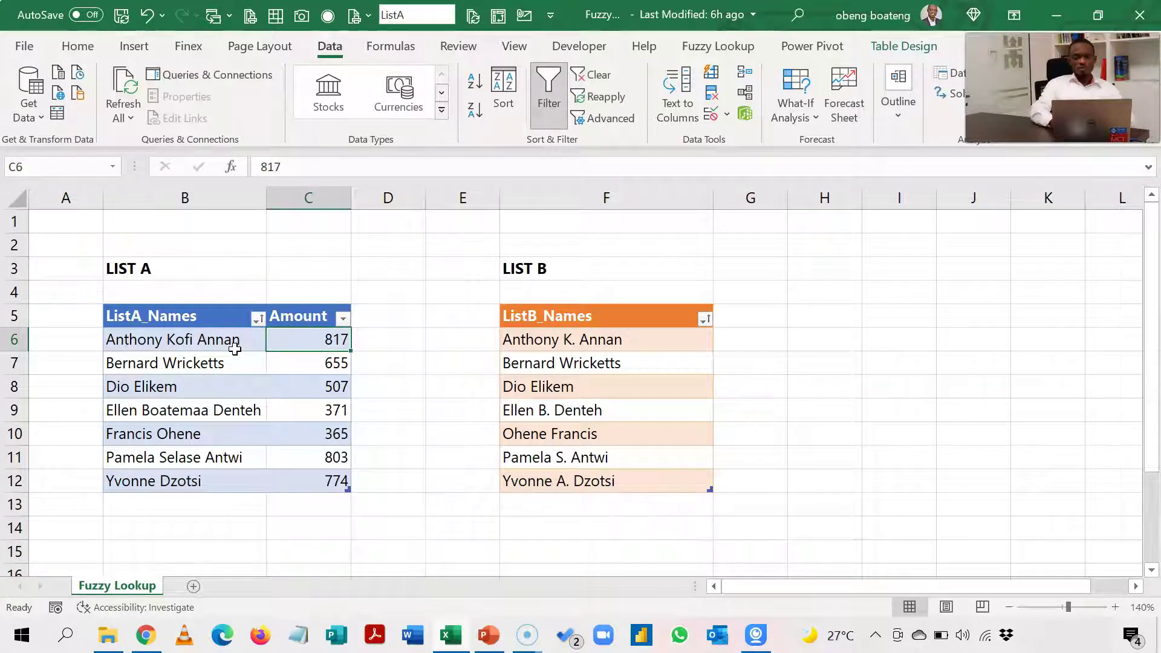
# Load the List A table into Power Query Editor from the sheet
pyautogui.click(326, 48)
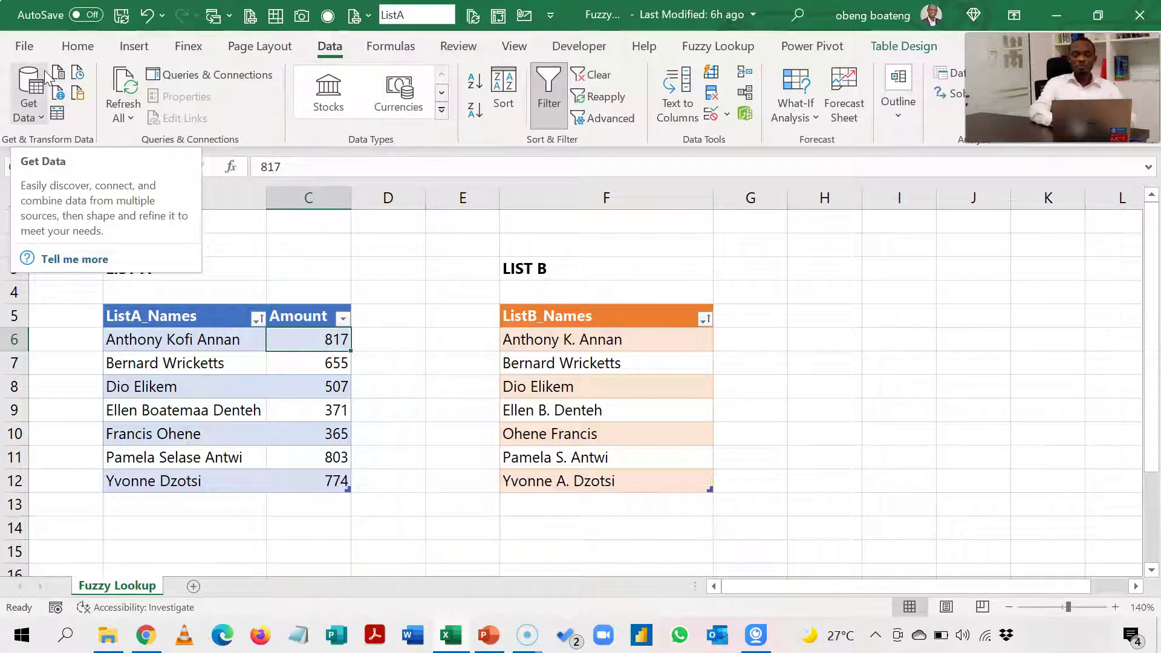
pyautogui.click(177, 357)
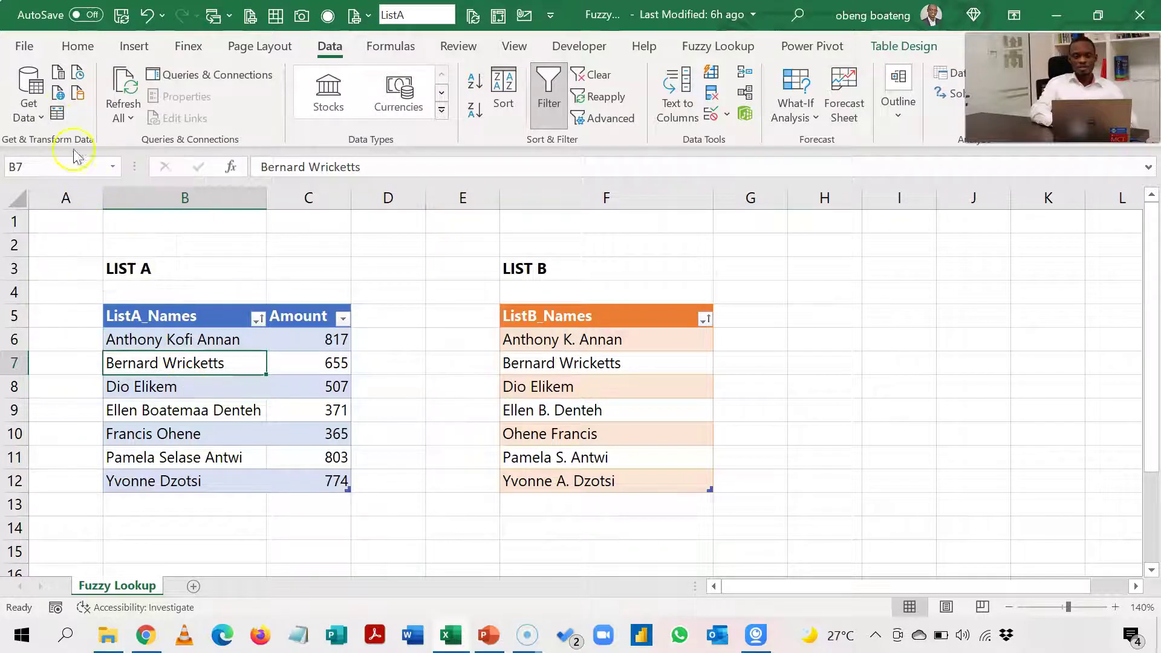
pyautogui.click(58, 119)
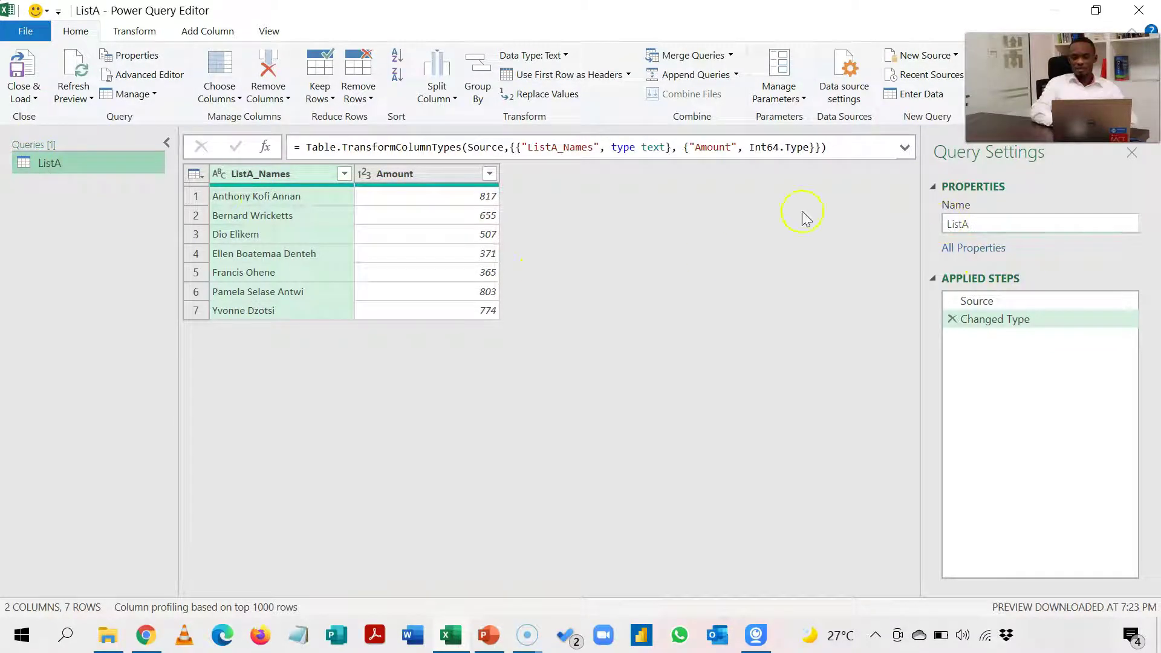
# Save ListA as a connection-only query, then load the List B table into Power Query
pyautogui.click(24, 94)
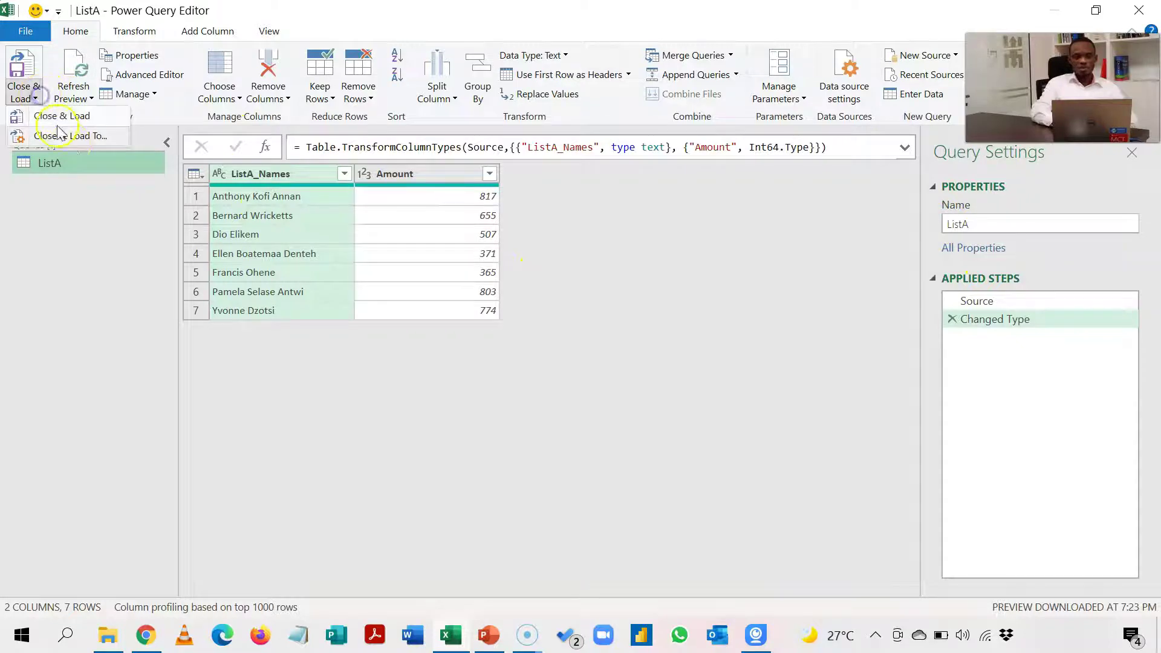
pyautogui.click(89, 138)
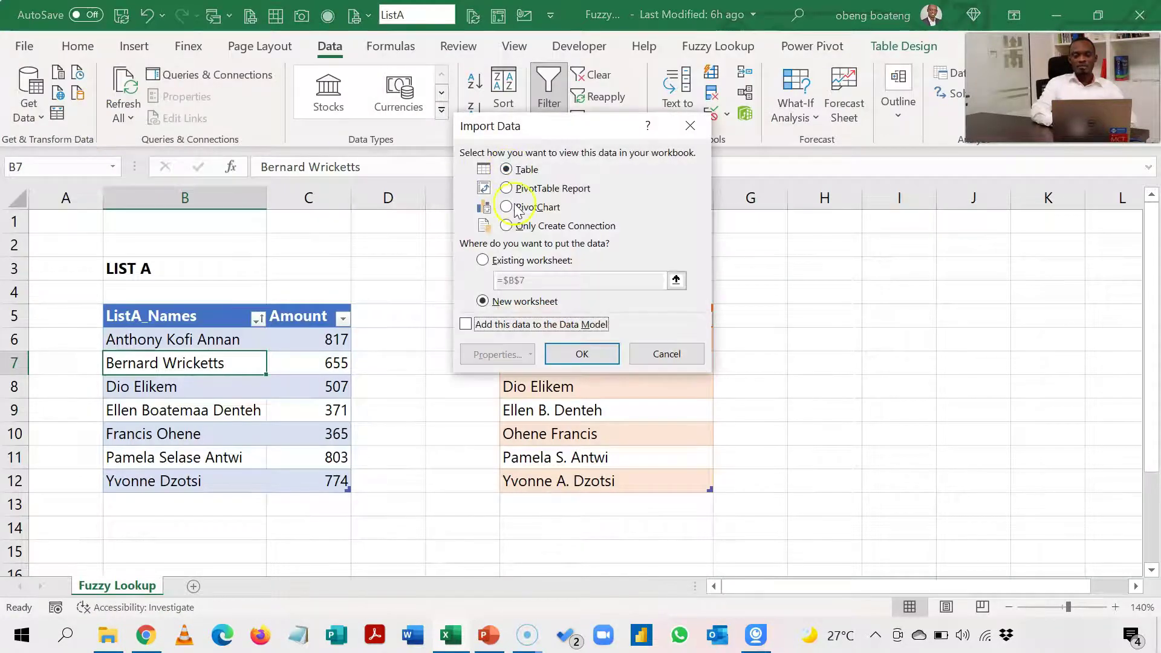
pyautogui.click(508, 226)
pyautogui.click(584, 354)
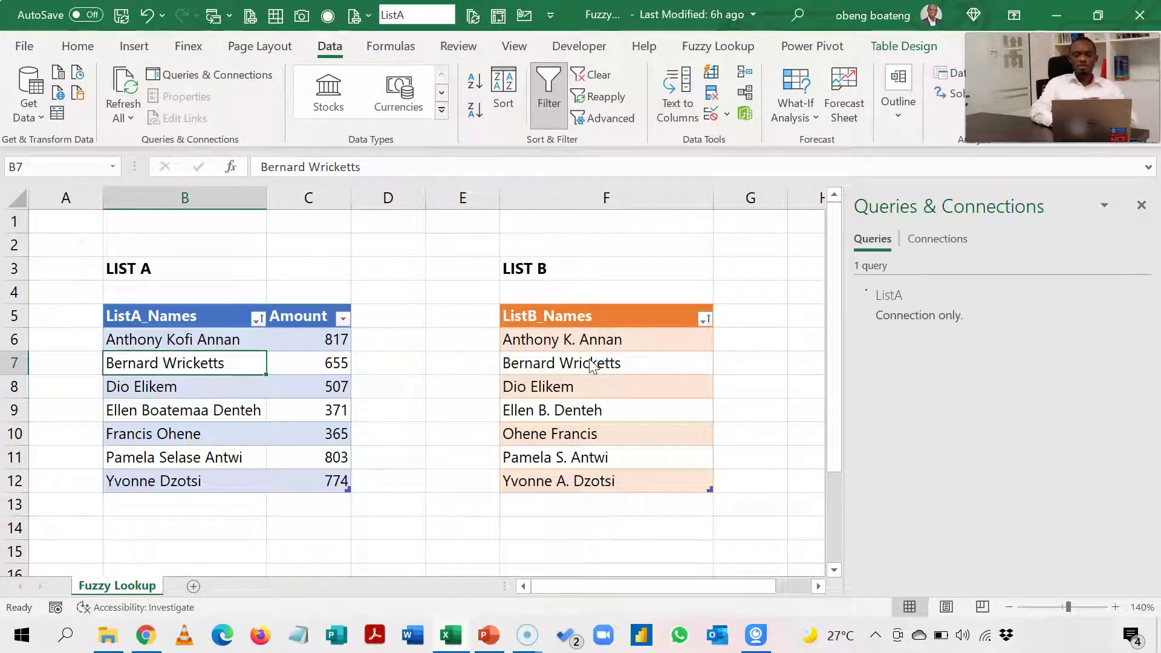
pyautogui.click(589, 359)
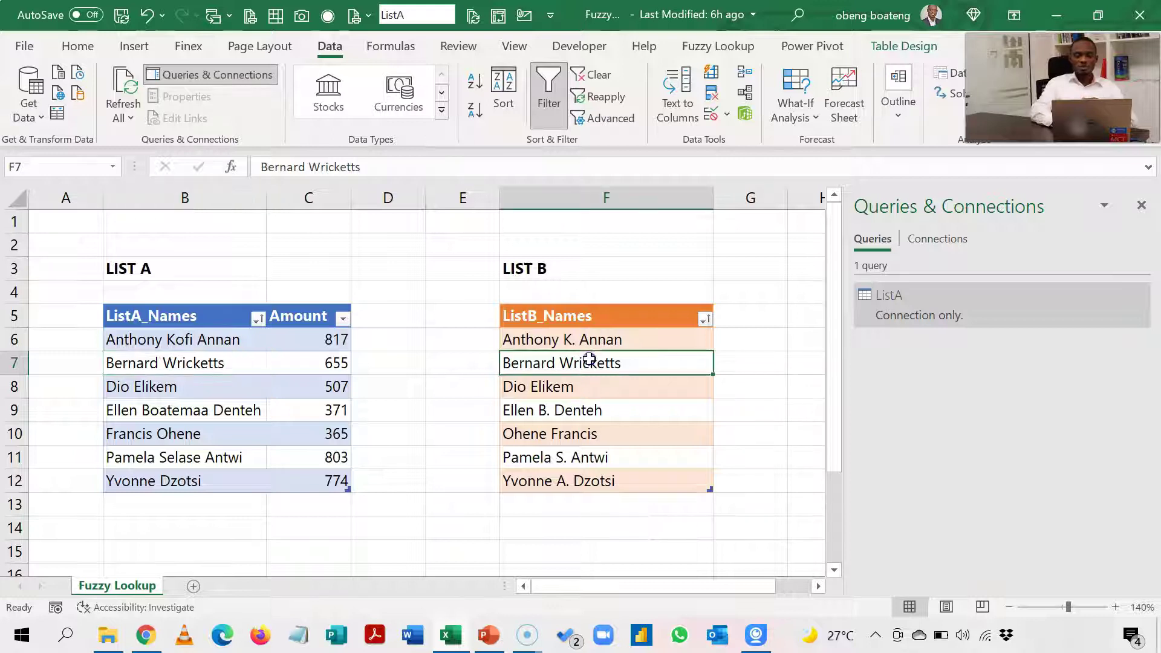
pyautogui.click(57, 112)
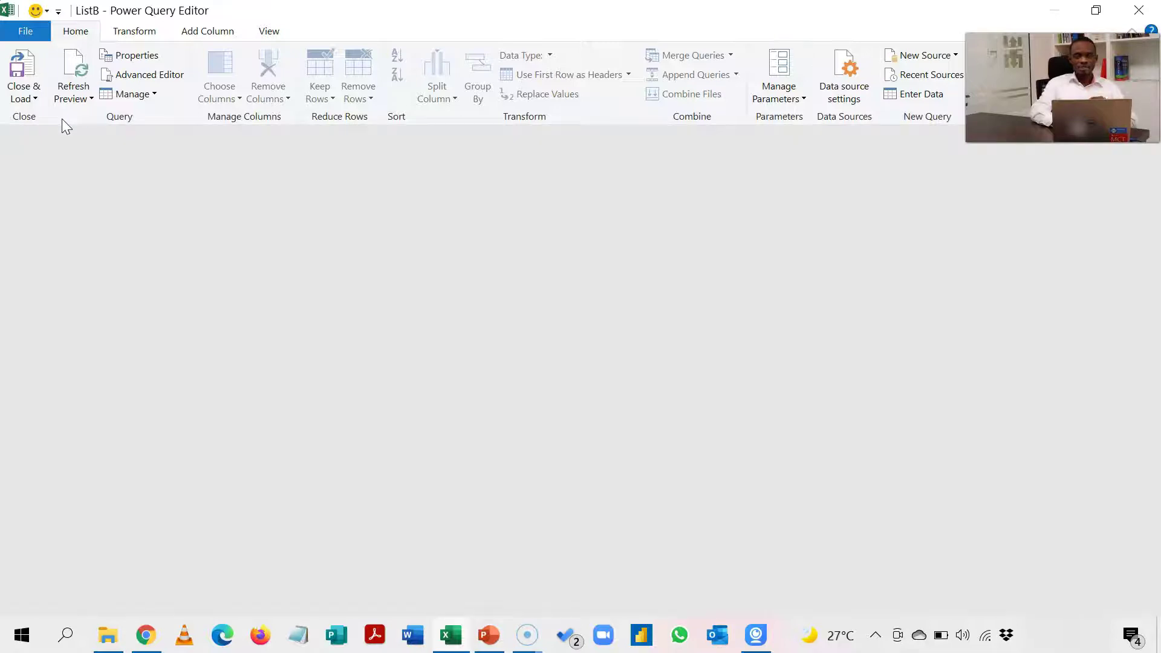
# Select the ListB_Names column, view the ListA query, then return to ListB
pyautogui.click(227, 179)
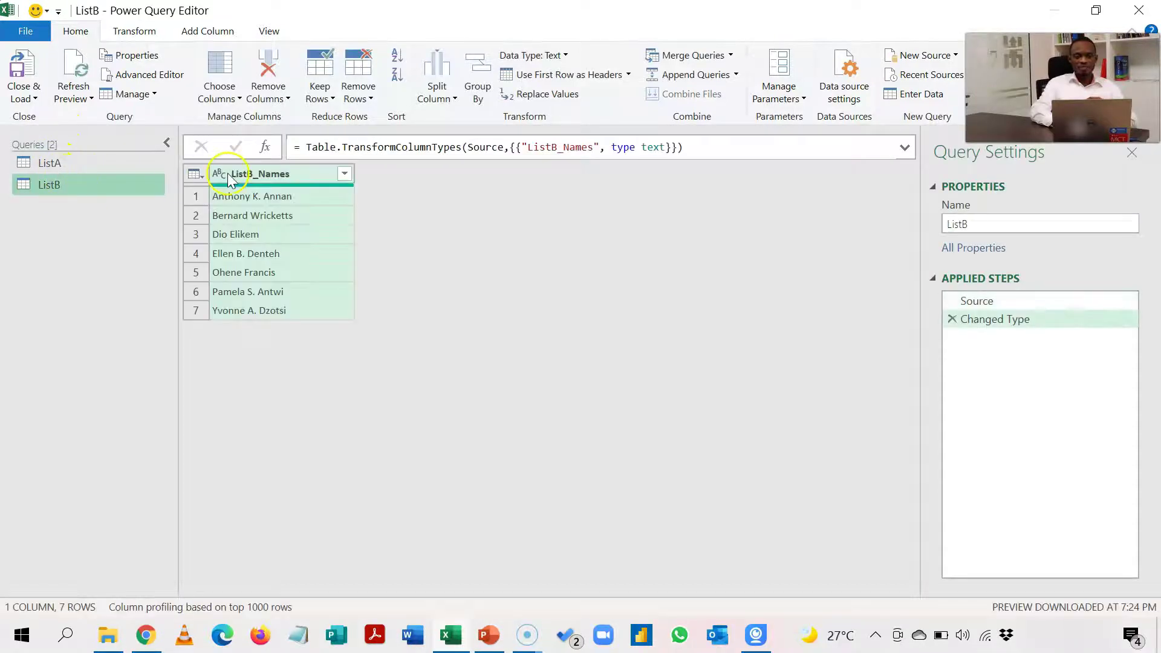
pyautogui.click(98, 163)
pyautogui.click(98, 182)
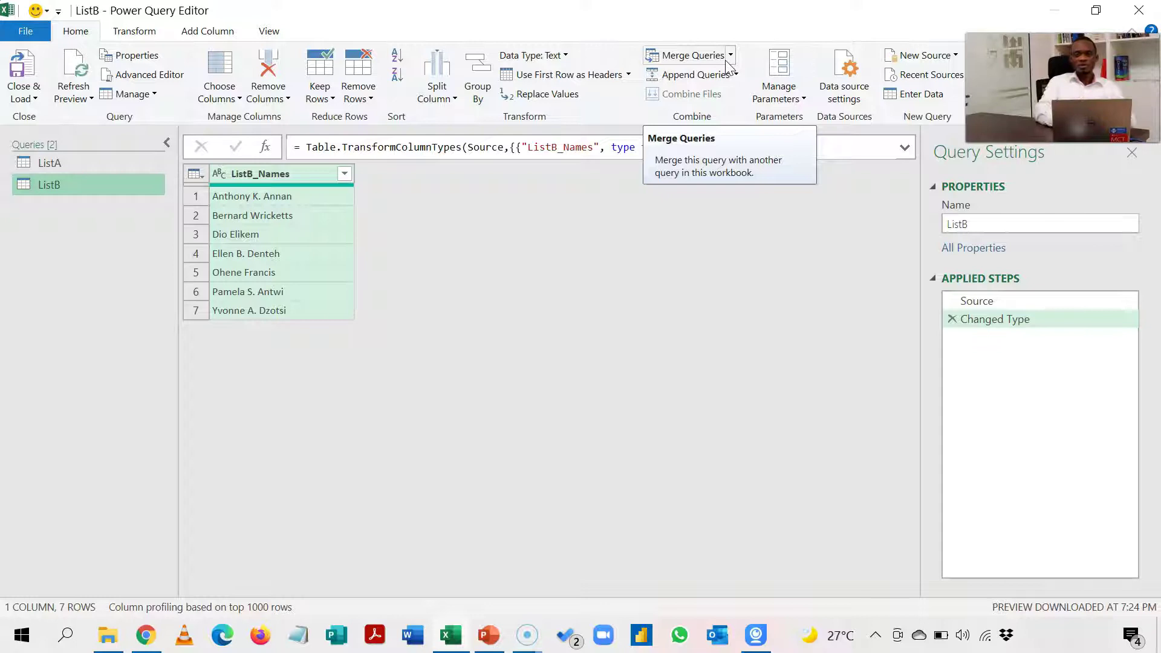
# Choose Merge Queries as New for the ListB query
pyautogui.click(730, 58)
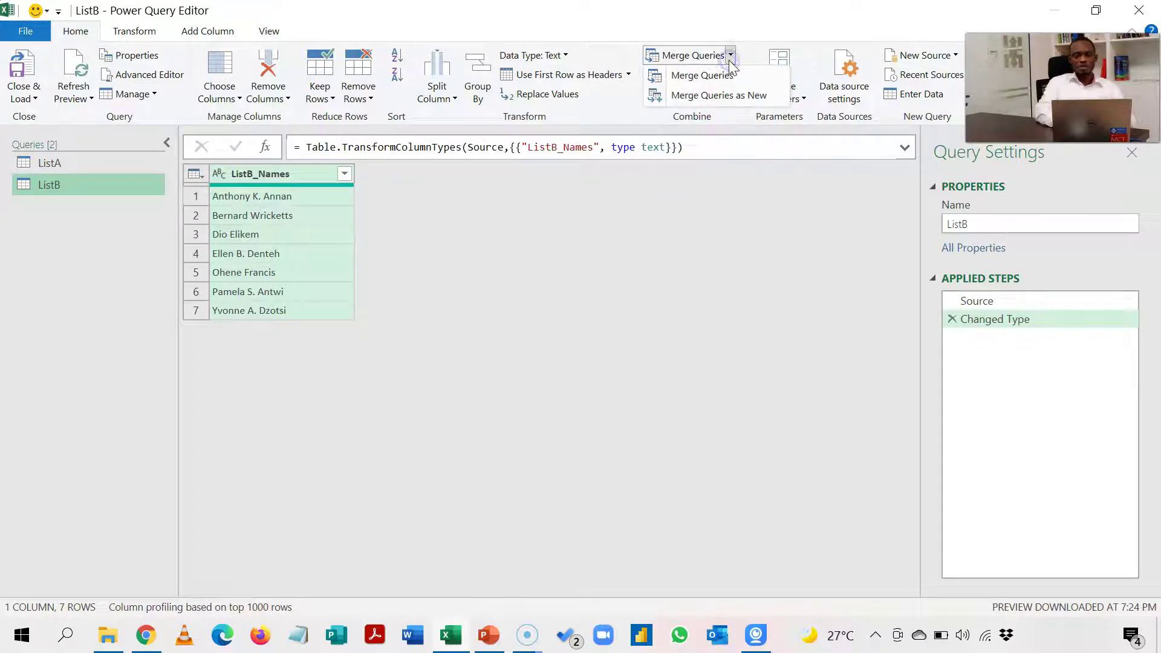
pyautogui.click(704, 102)
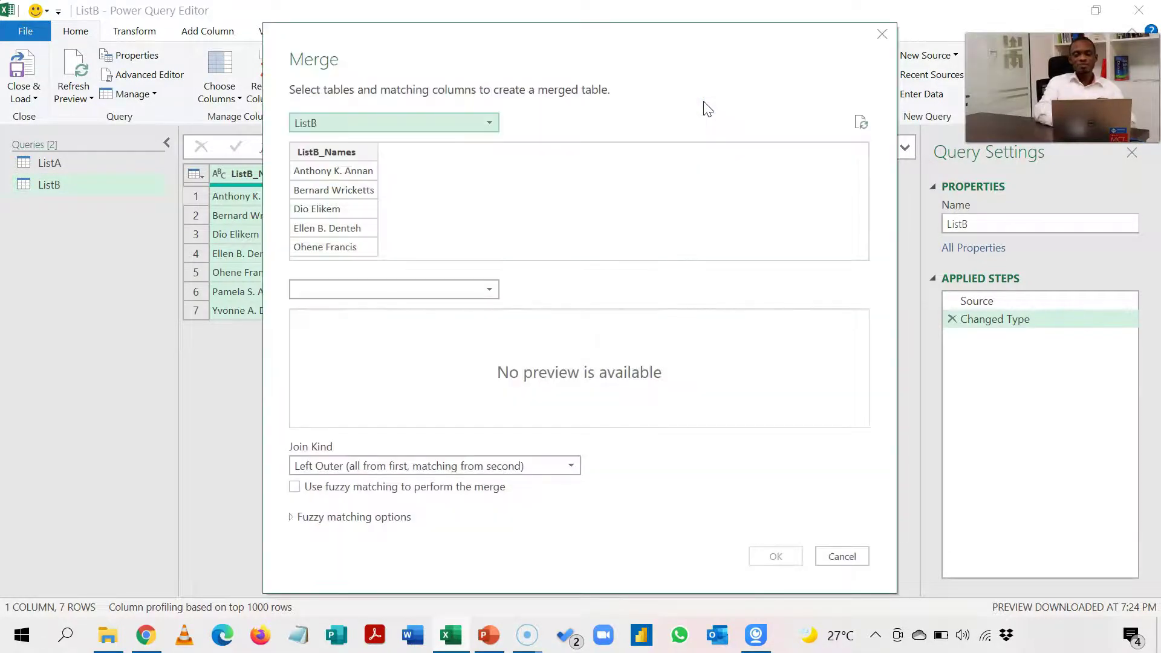
pyautogui.click(692, 102)
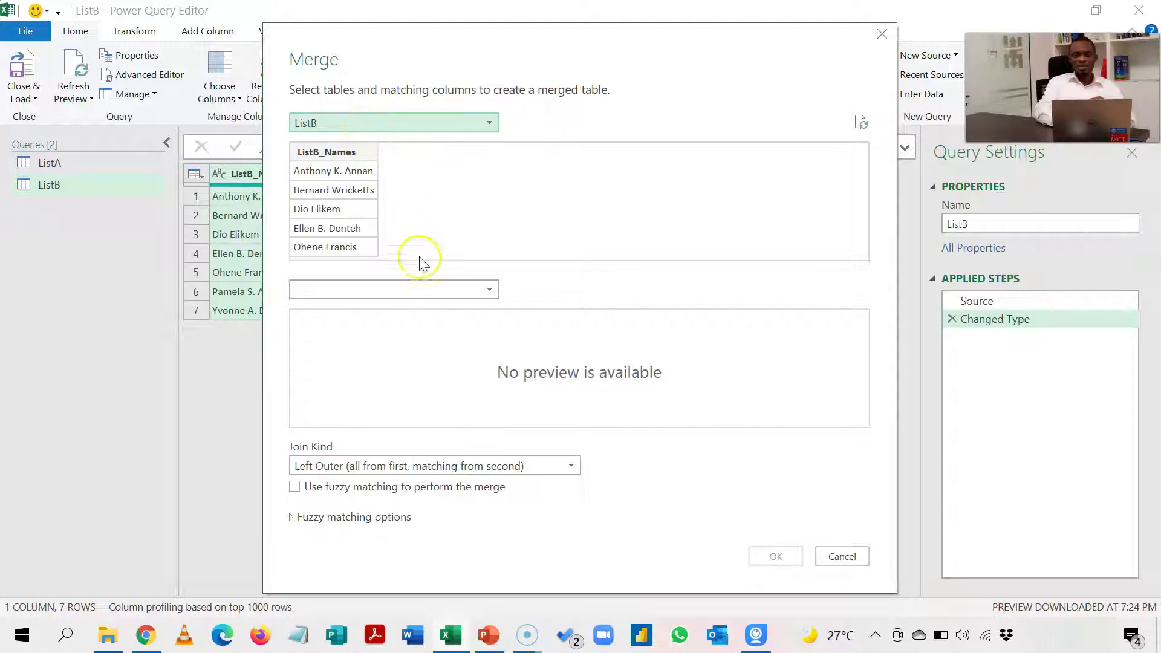
# Merge ListB with ListA on ListB_Names and ListA_Names, Left Outer, with fuzzy matching on
pyautogui.click(492, 291)
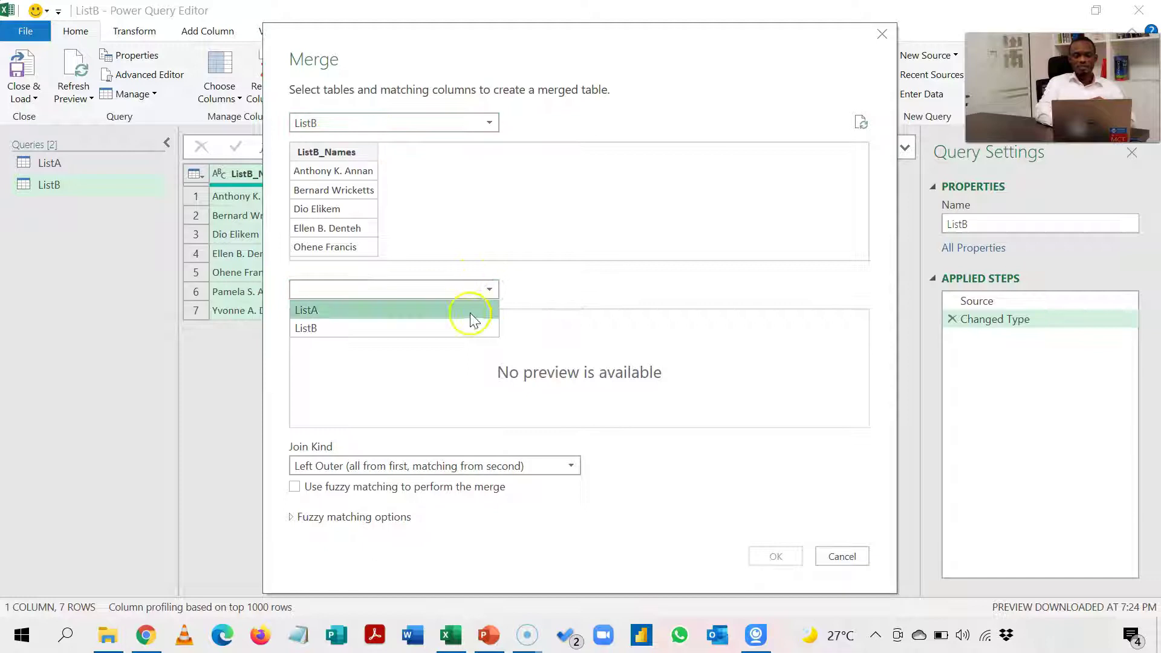
pyautogui.click(469, 312)
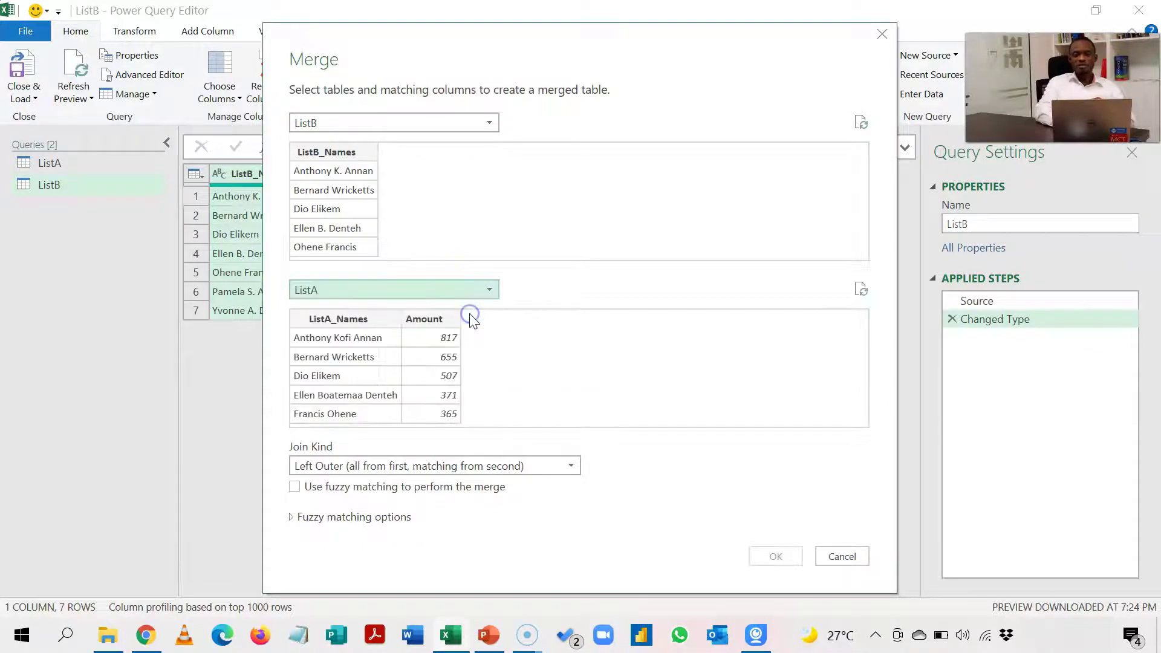
pyautogui.click(340, 152)
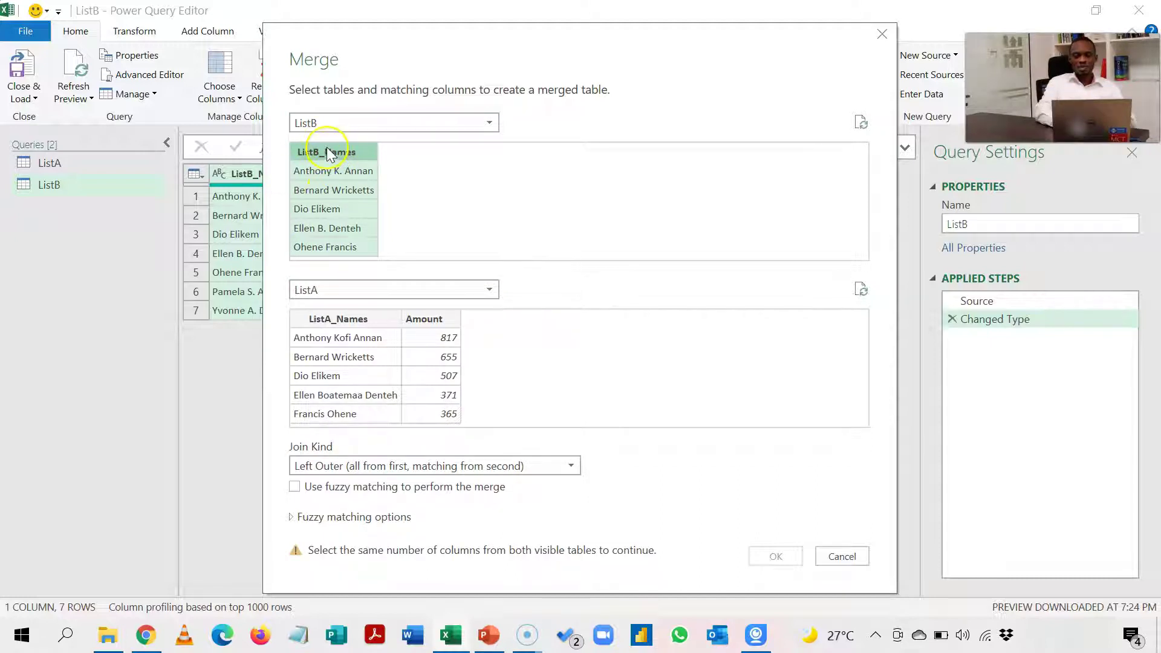
pyautogui.click(332, 322)
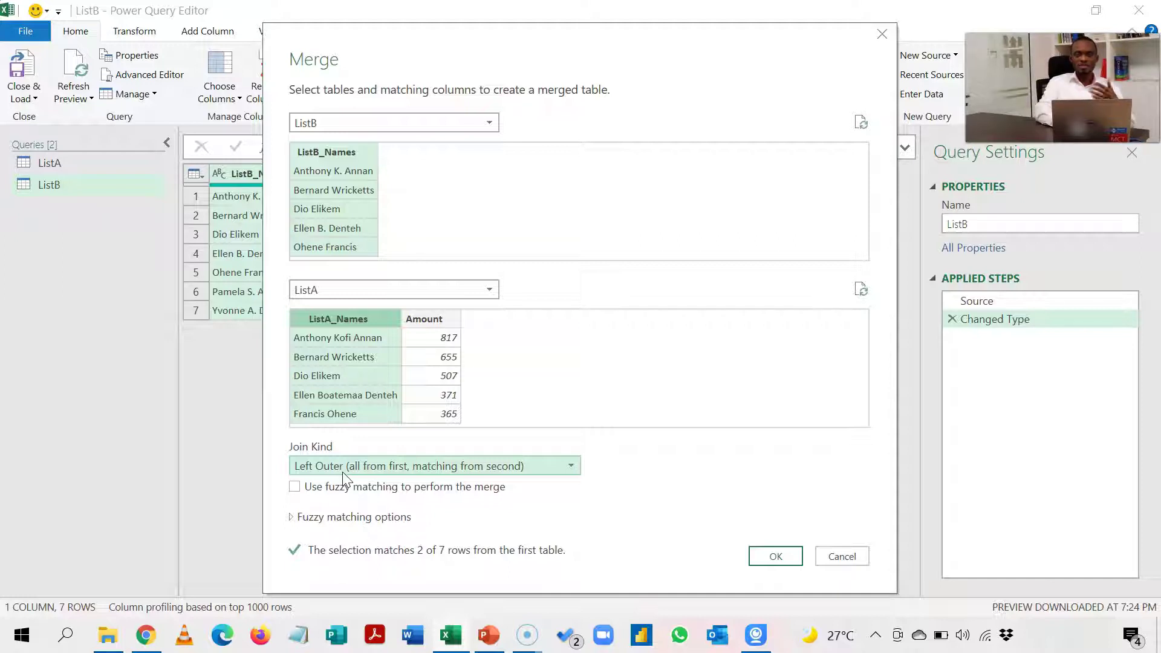
pyautogui.click(355, 474)
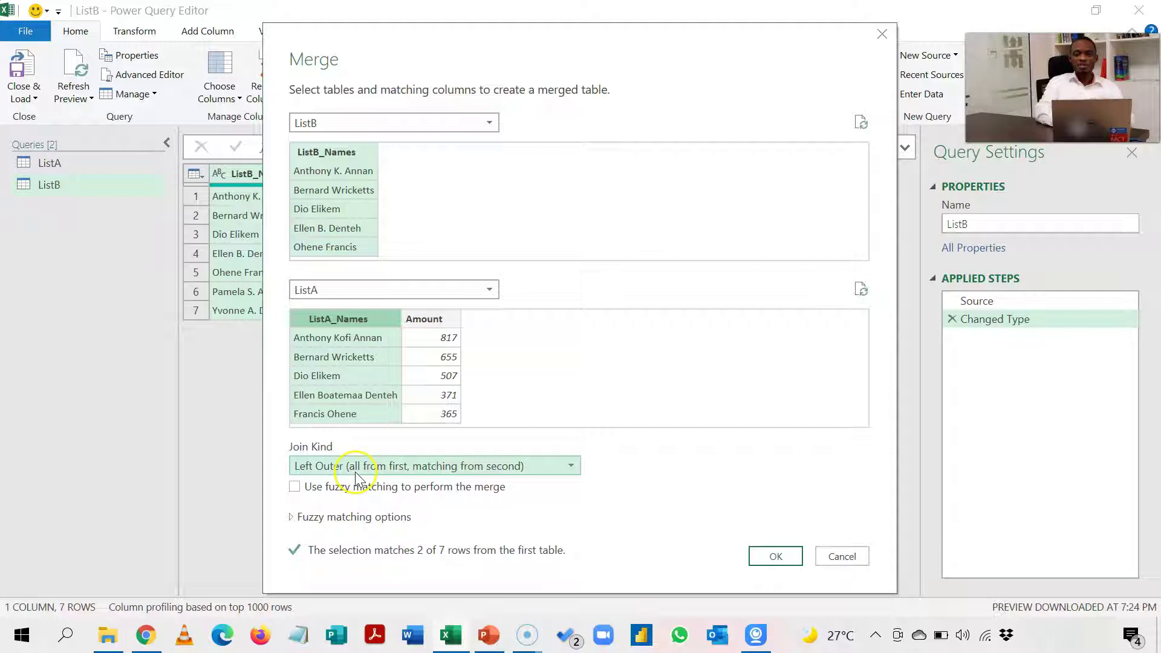
pyautogui.click(297, 488)
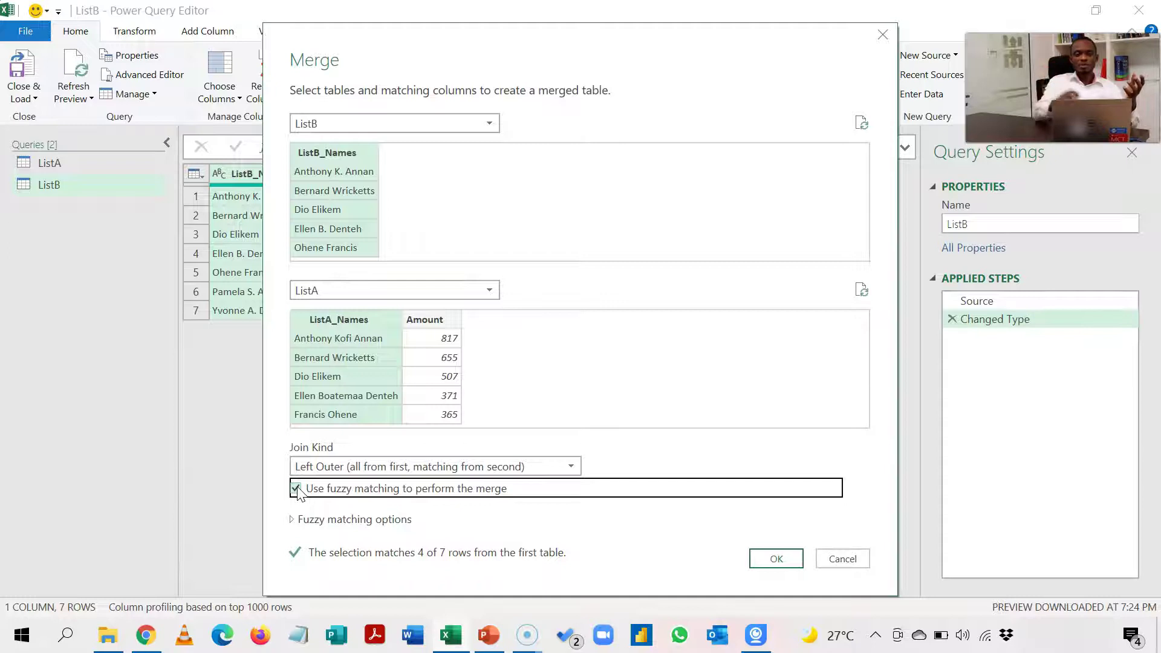
# Set the fuzzy similarity threshold to 0.4 and check that 7 of 7 rows match
pyautogui.click(292, 520)
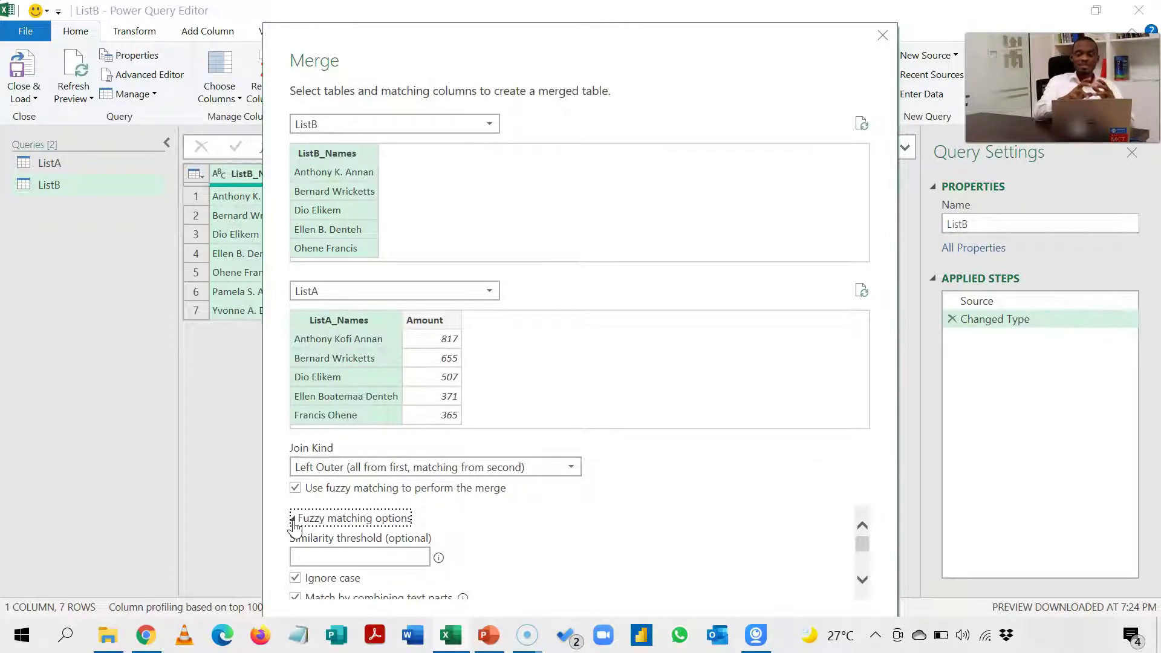
pyautogui.click(342, 555)
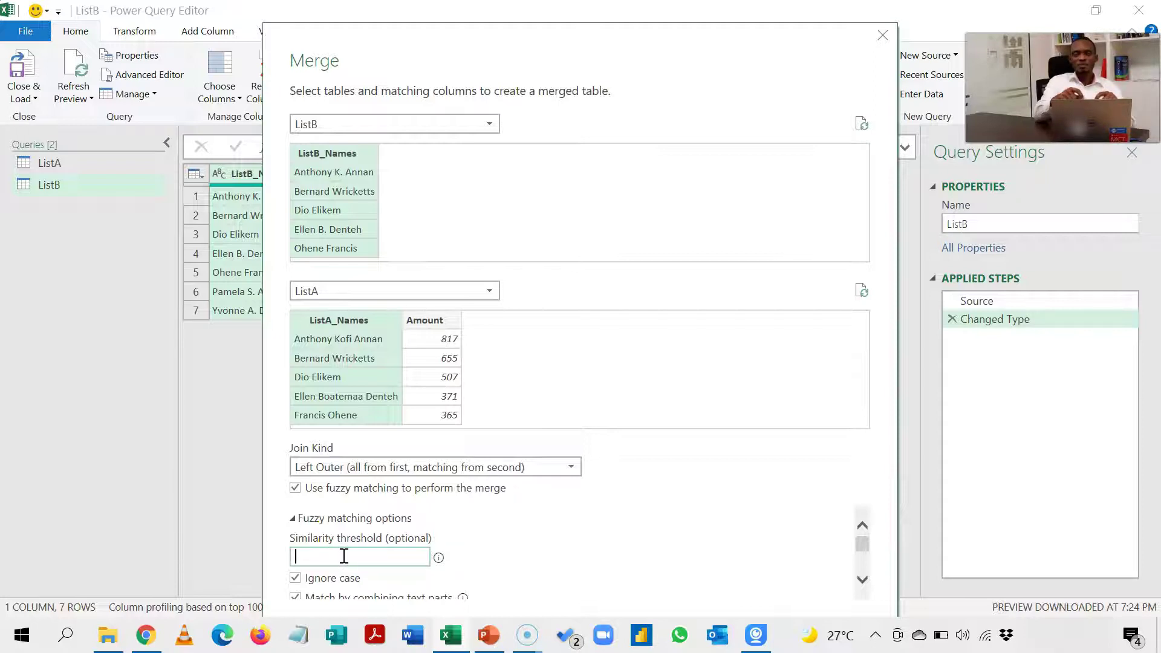
pyautogui.write('0.4')
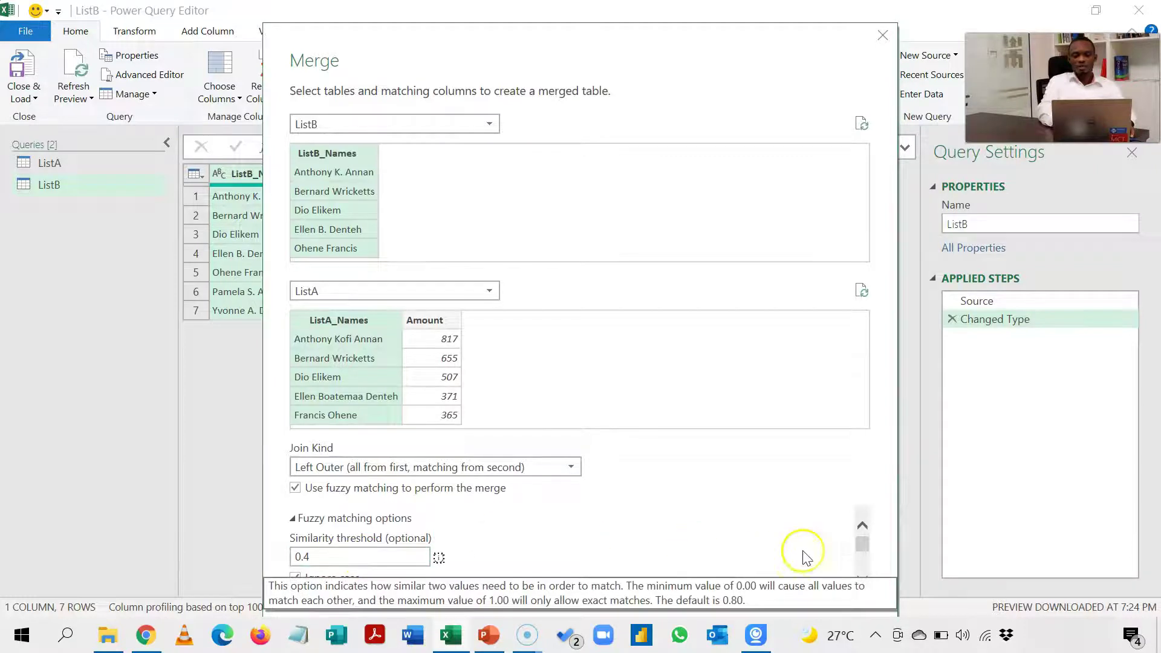
pyautogui.click(360, 518)
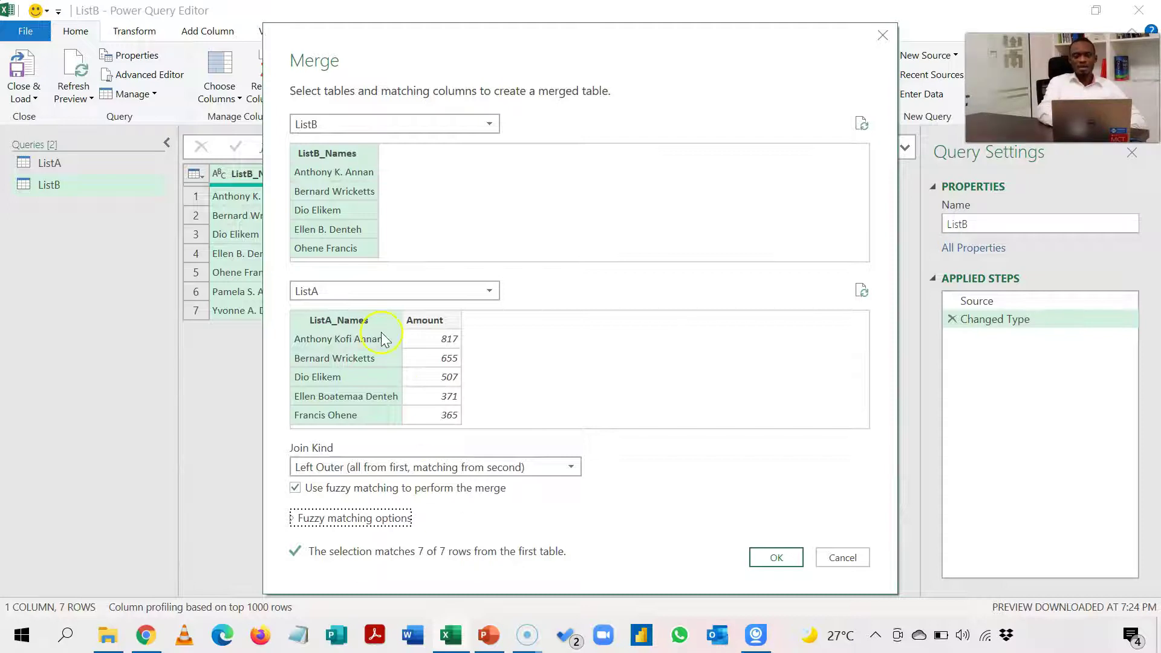
# Confirm the merge and expand the ListA column to only Amount, without a ListA prefix
pyautogui.click(771, 560)
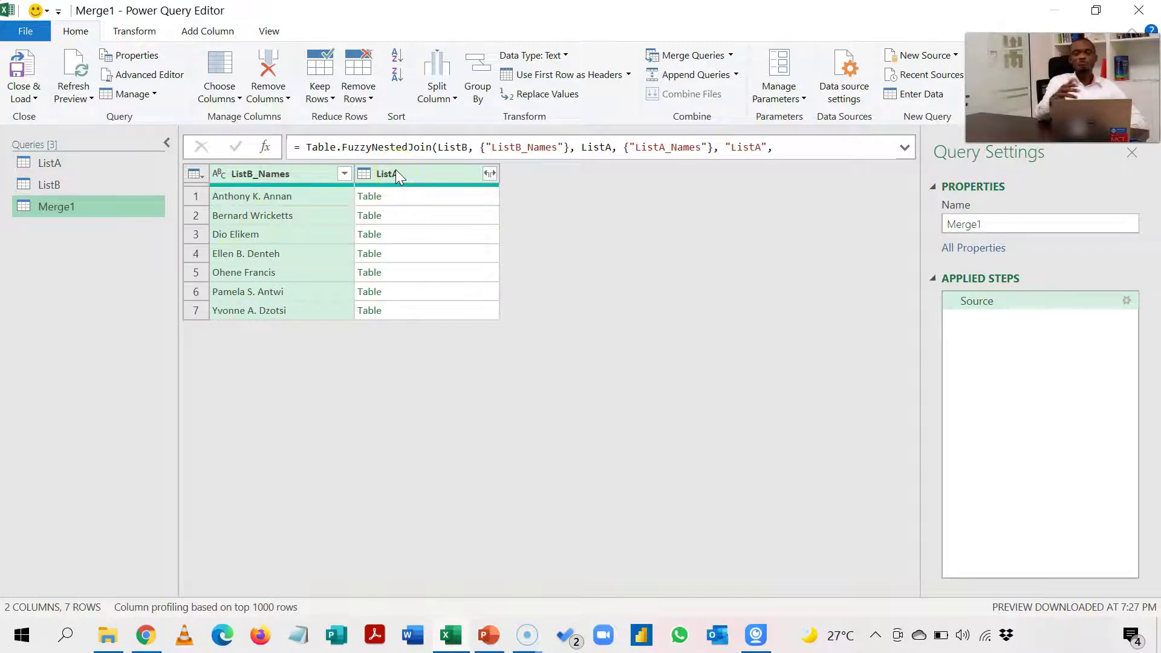
pyautogui.click(441, 185)
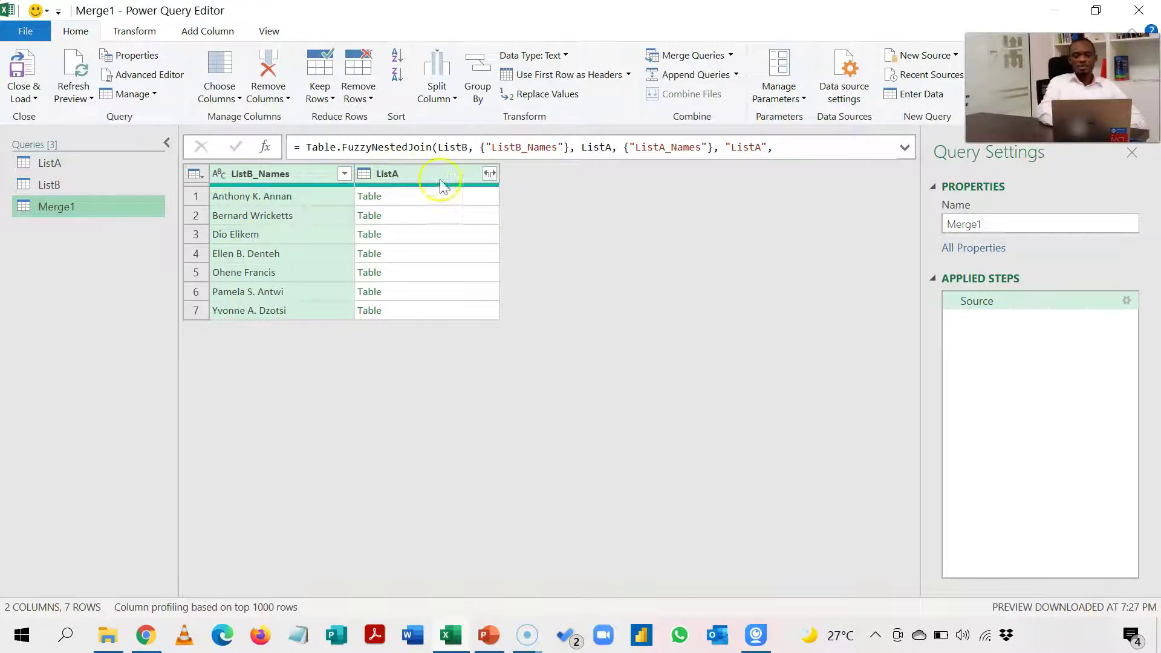
pyautogui.click(490, 175)
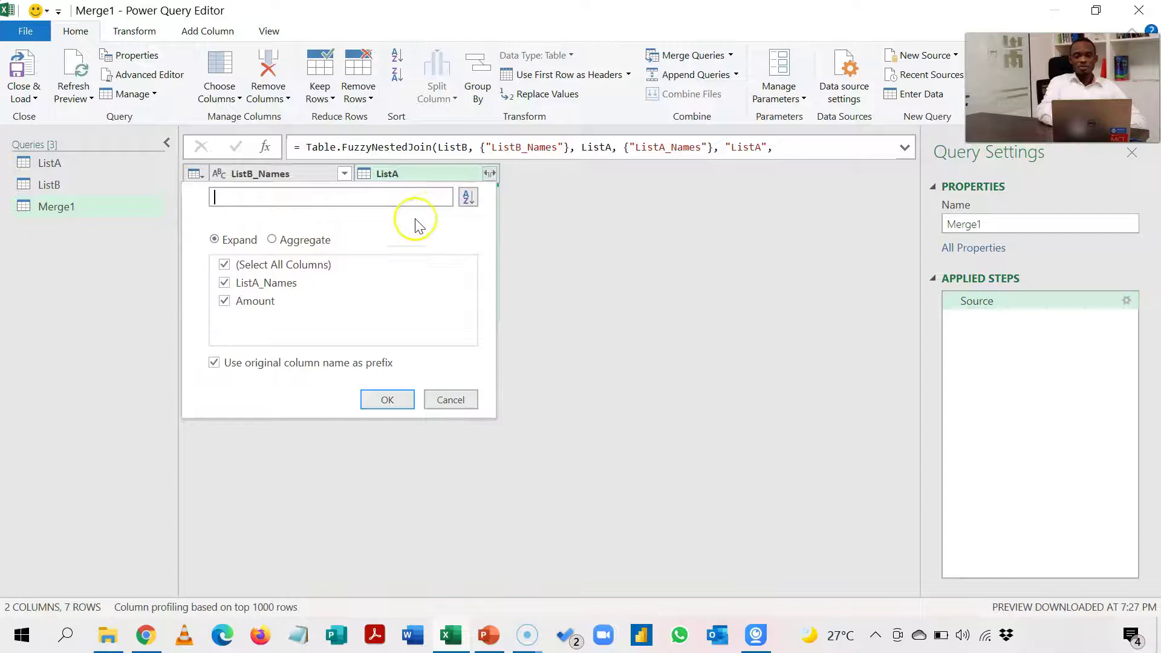
pyautogui.click(215, 364)
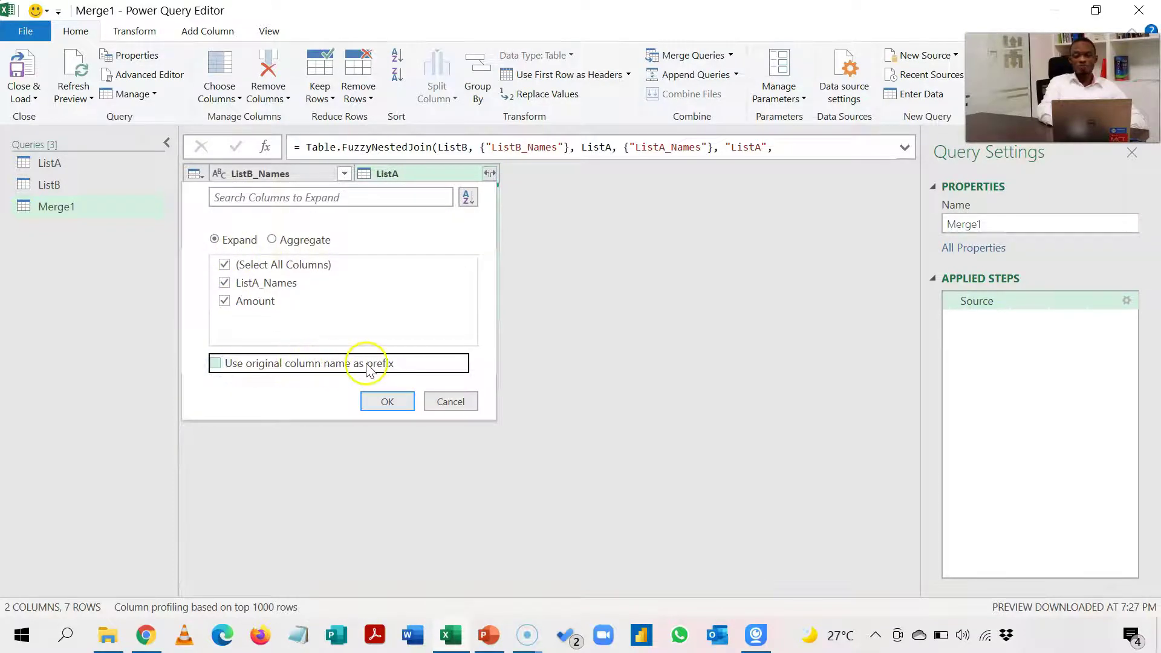
pyautogui.click(225, 264)
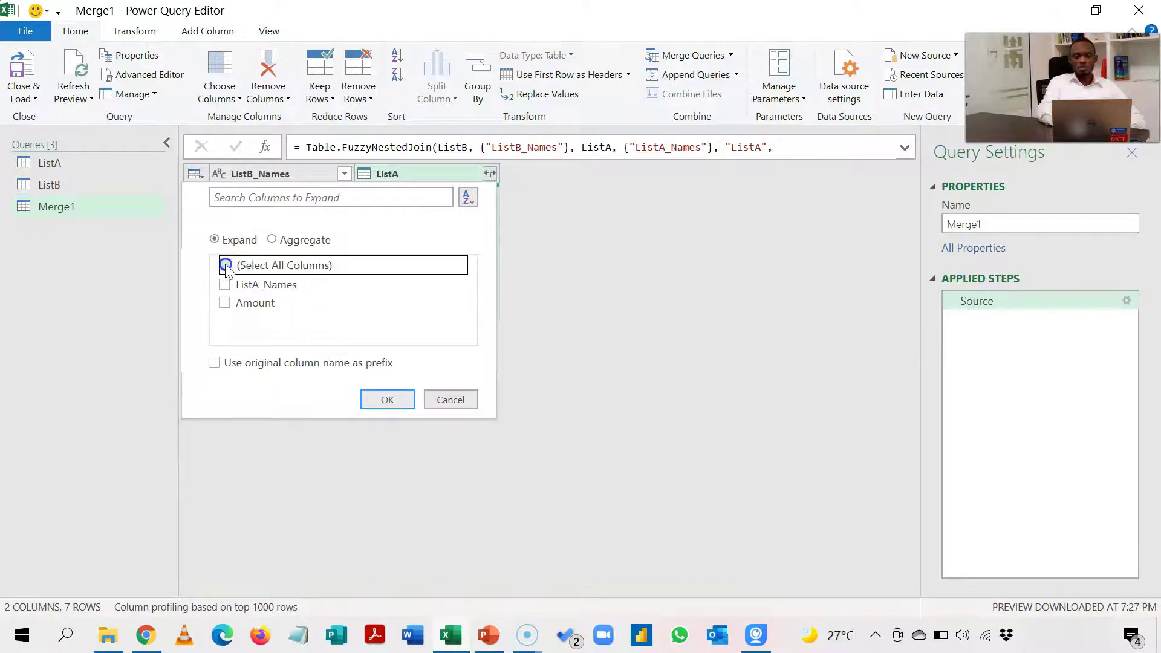
pyautogui.click(226, 303)
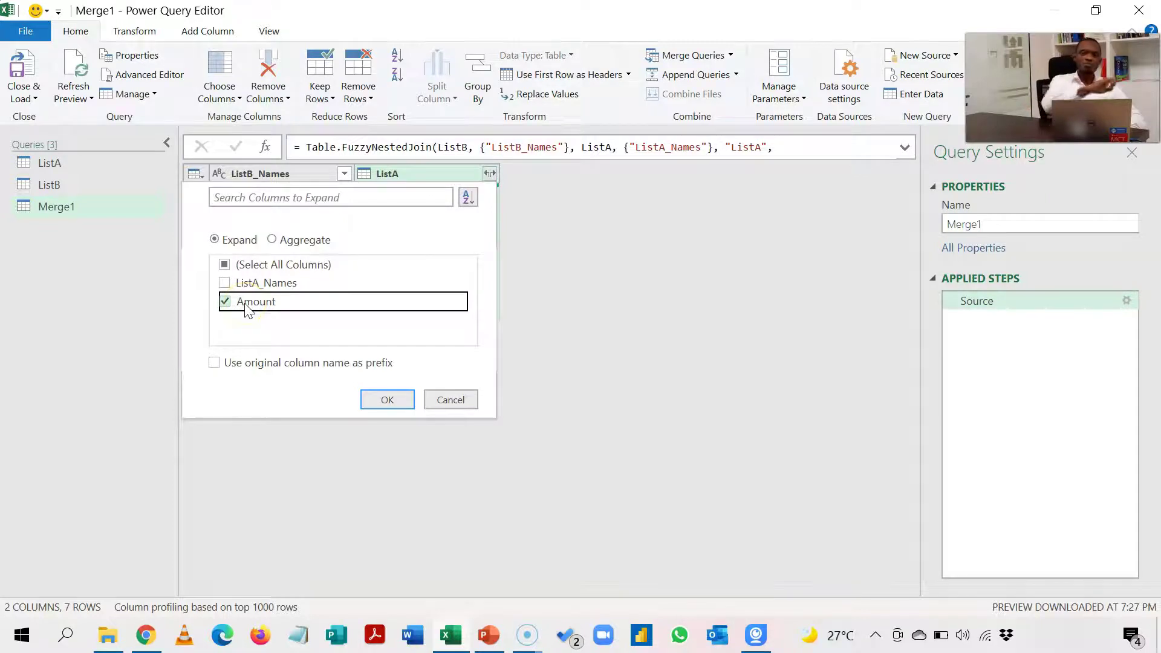
pyautogui.click(386, 400)
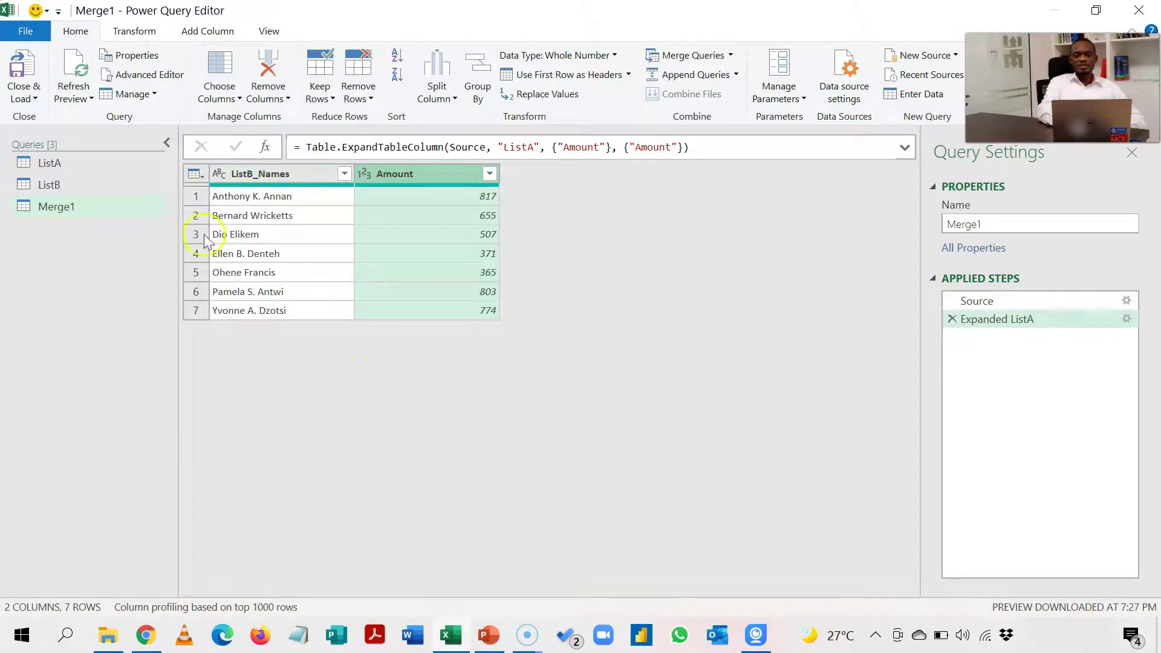
pyautogui.click(494, 292)
# Close & Load the queries to Excel as Only Create Connection
pyautogui.click(264, 175)
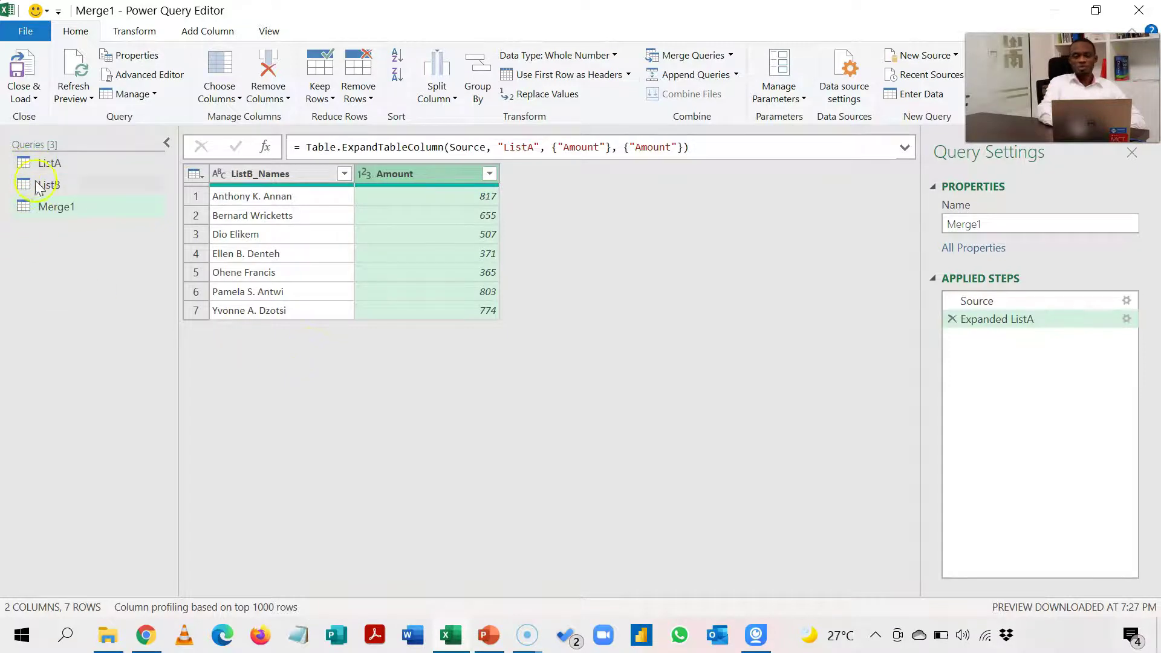
pyautogui.click(30, 94)
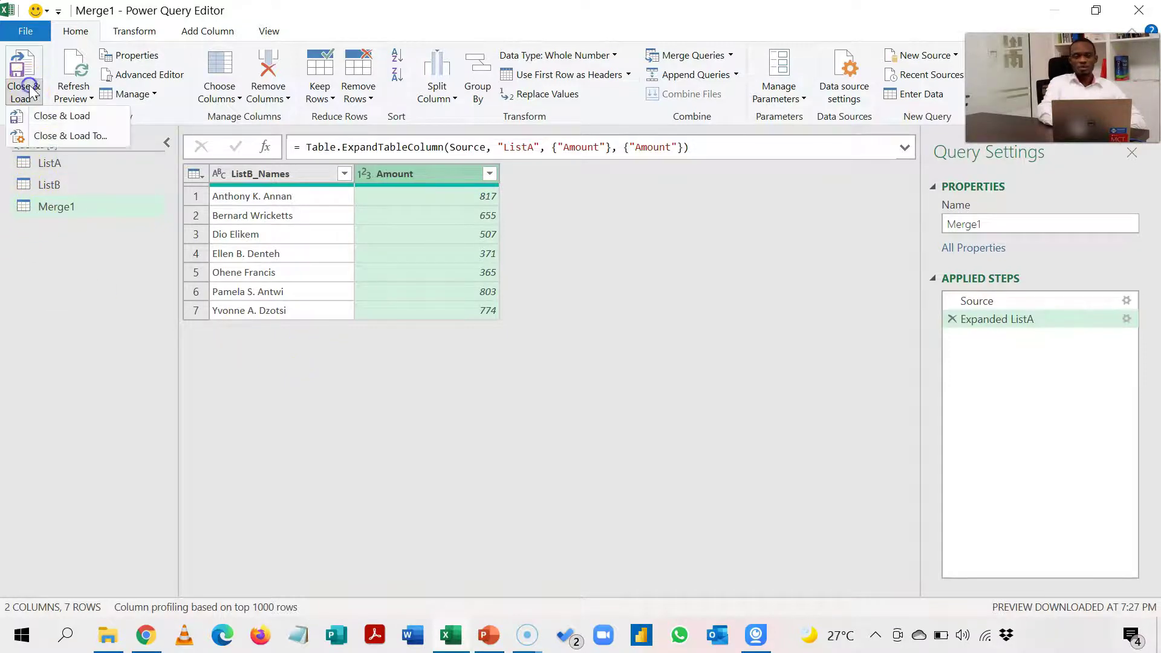
pyautogui.click(62, 135)
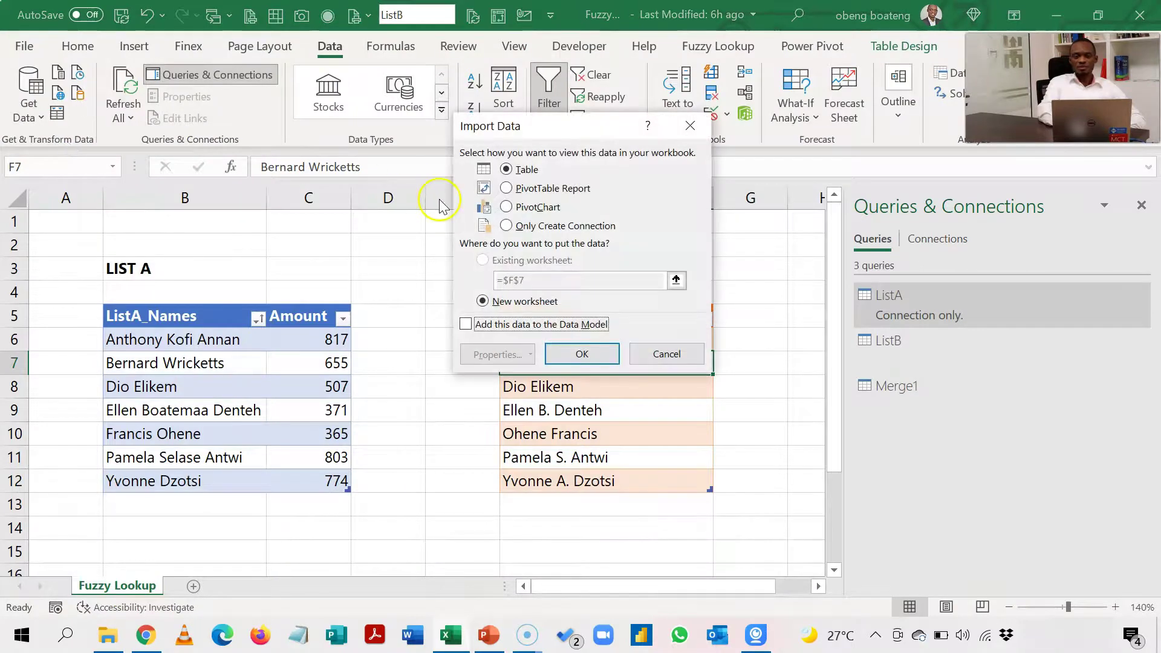
pyautogui.click(508, 227)
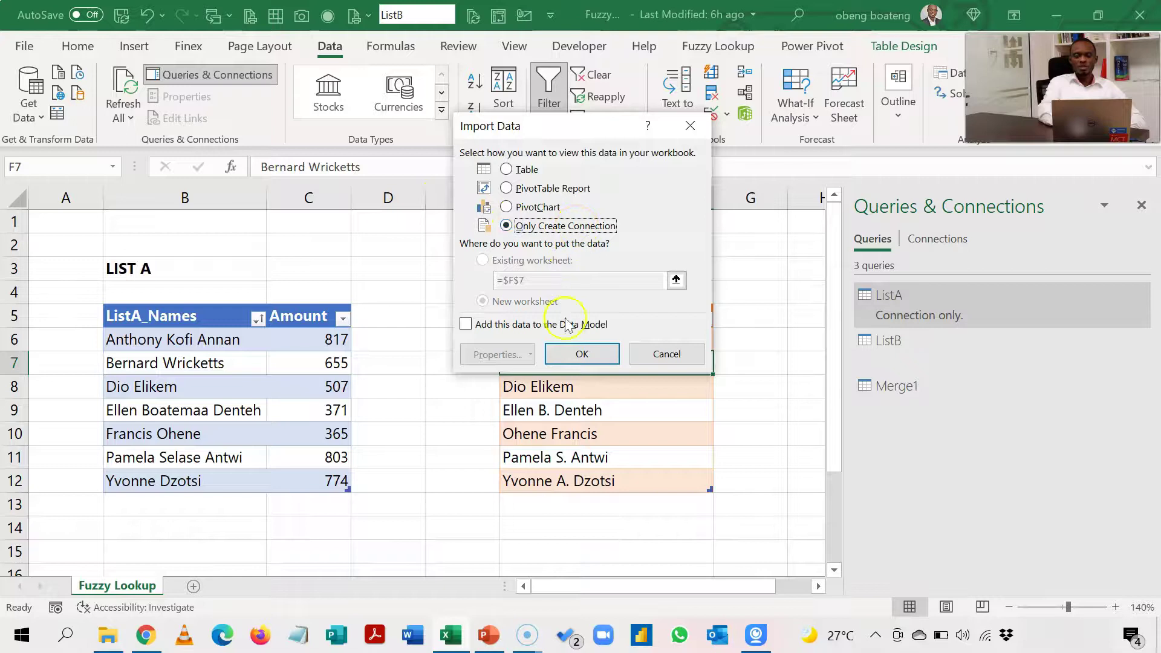
pyautogui.click(578, 354)
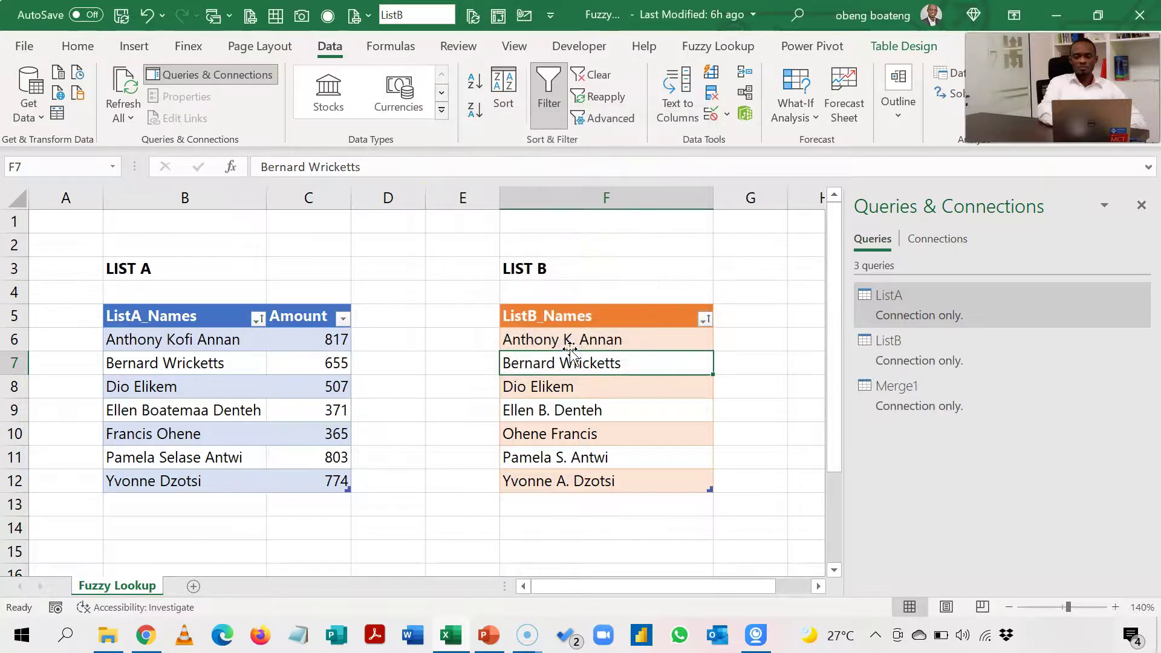
# Load the Merge1 query as a table in the existing worksheet at cell $I$5
pyautogui.click(818, 587)
pyautogui.click(818, 587)
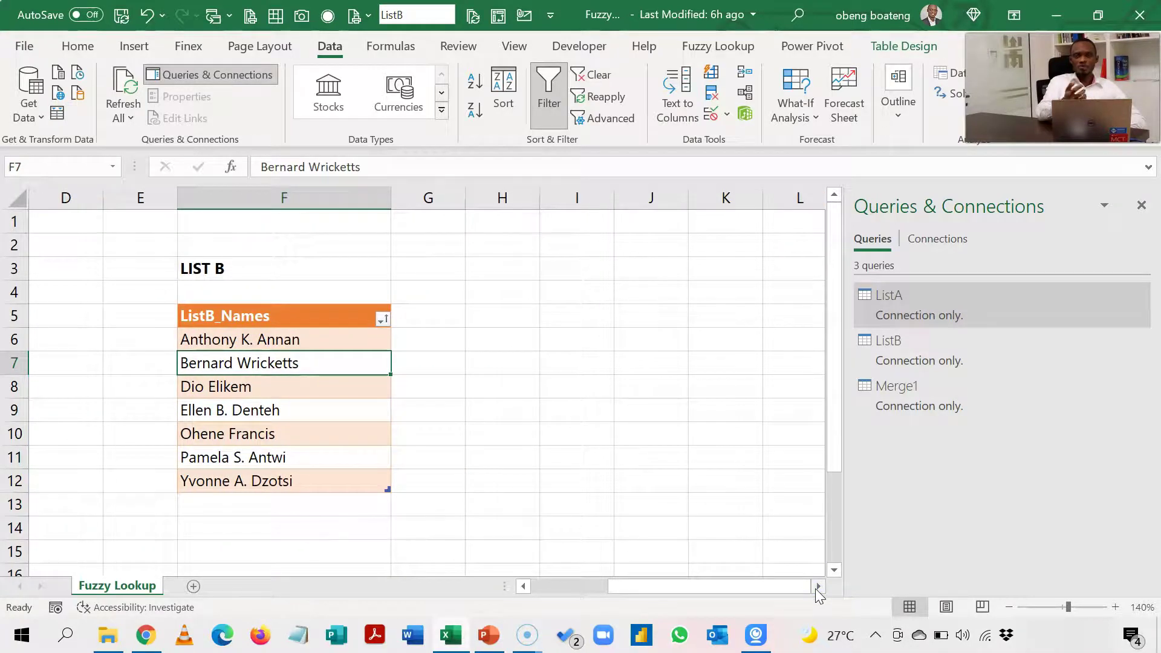
pyautogui.click(592, 315)
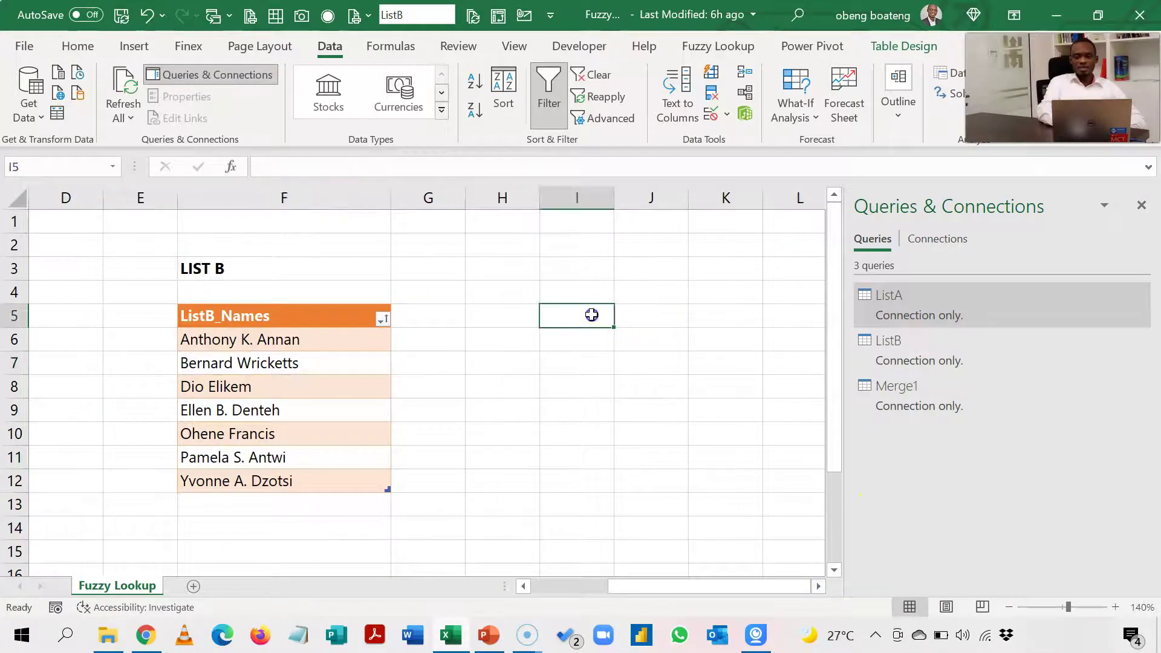
pyautogui.click(878, 392)
pyautogui.rightClick(878, 392)
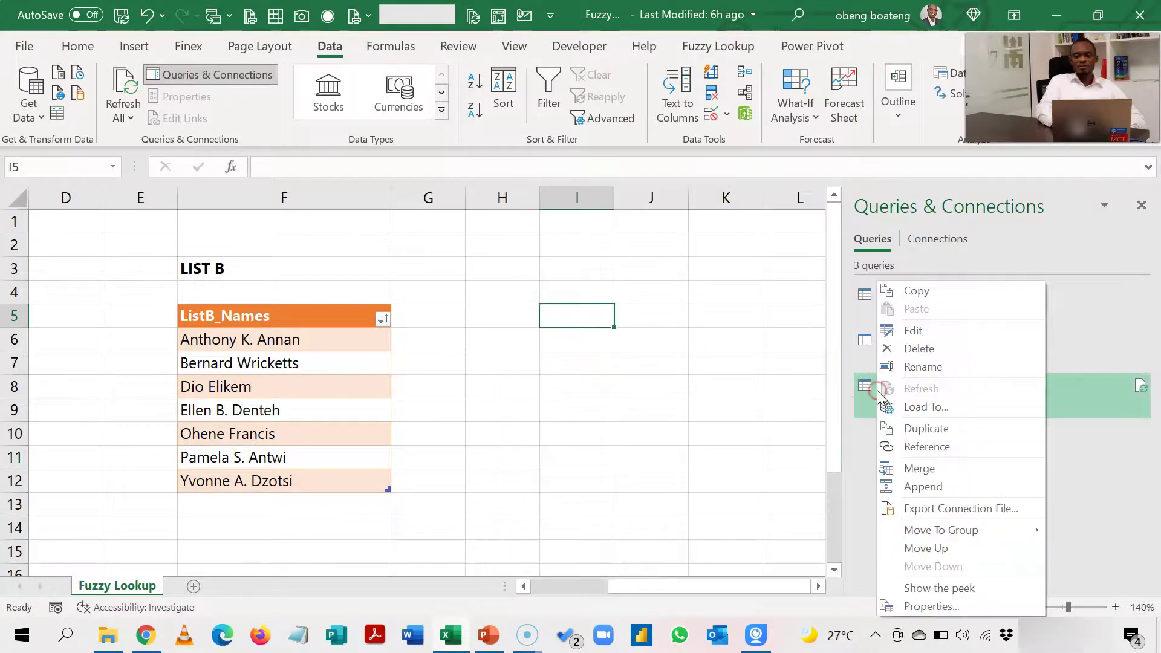
pyautogui.click(908, 409)
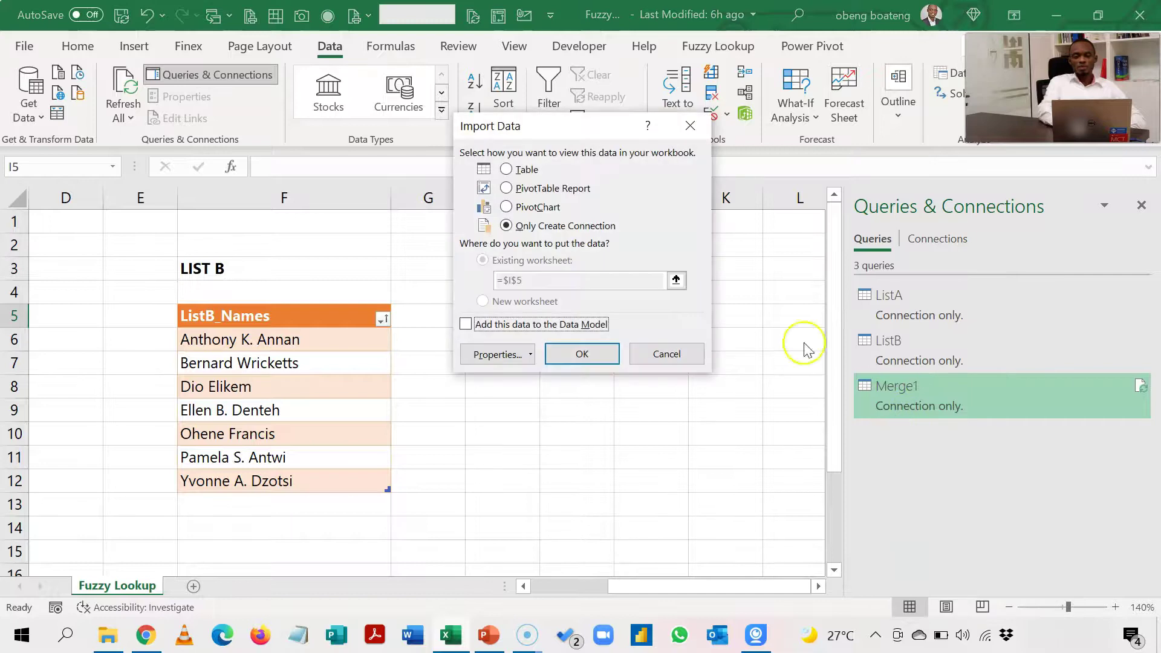
pyautogui.click(510, 166)
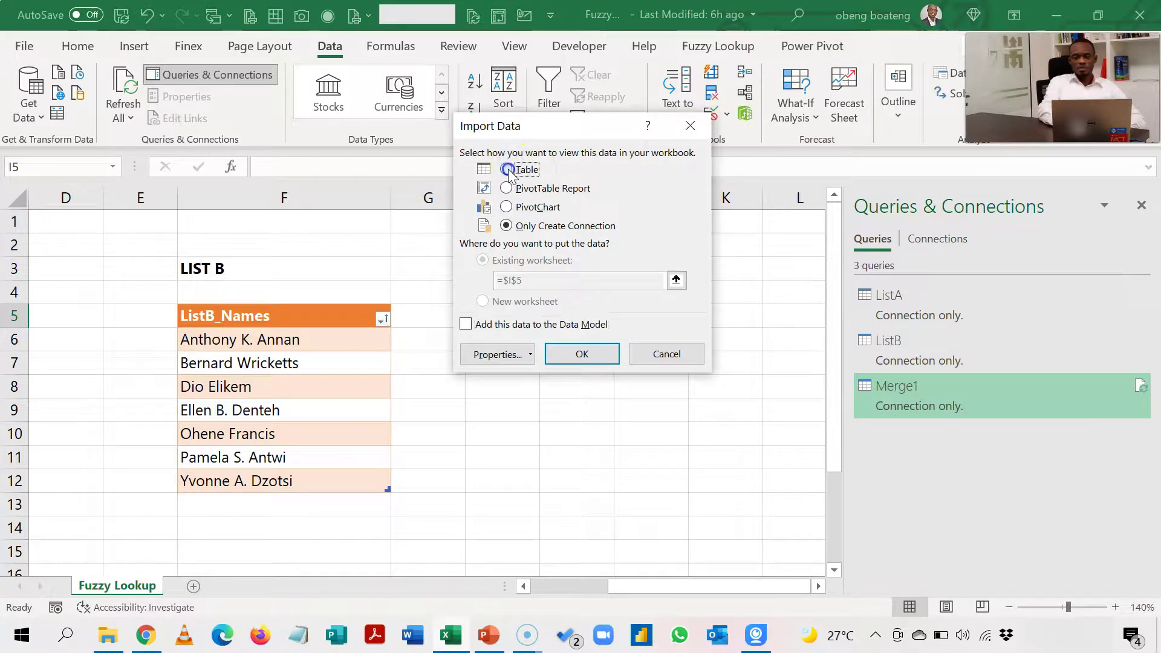
pyautogui.click(541, 287)
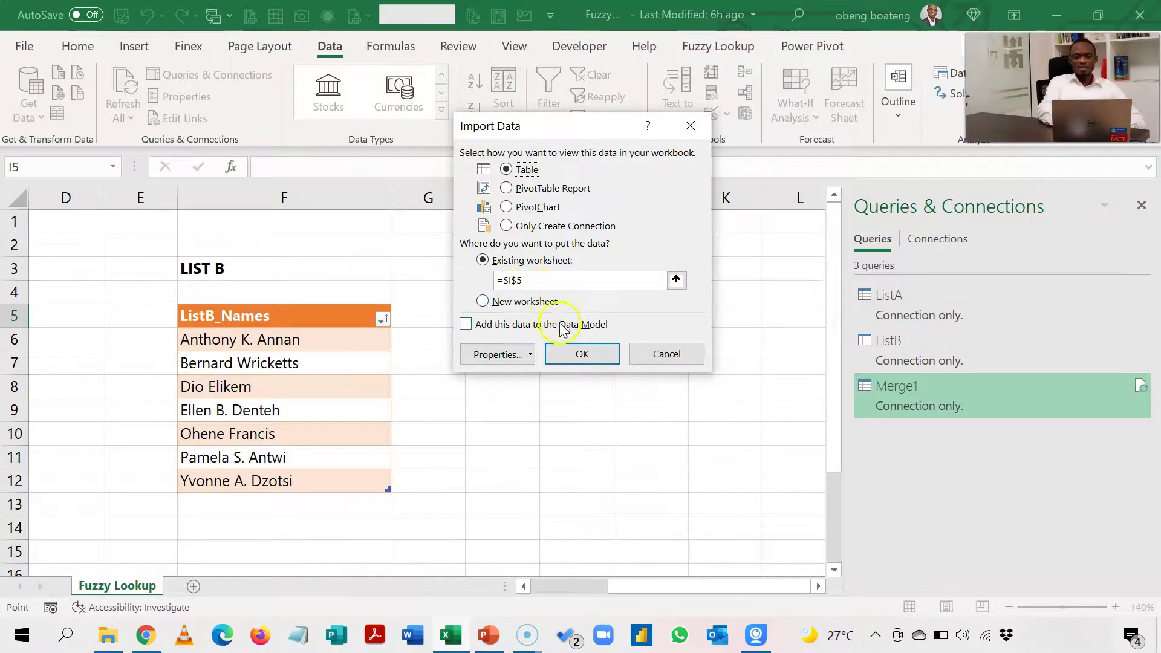
pyautogui.click(581, 357)
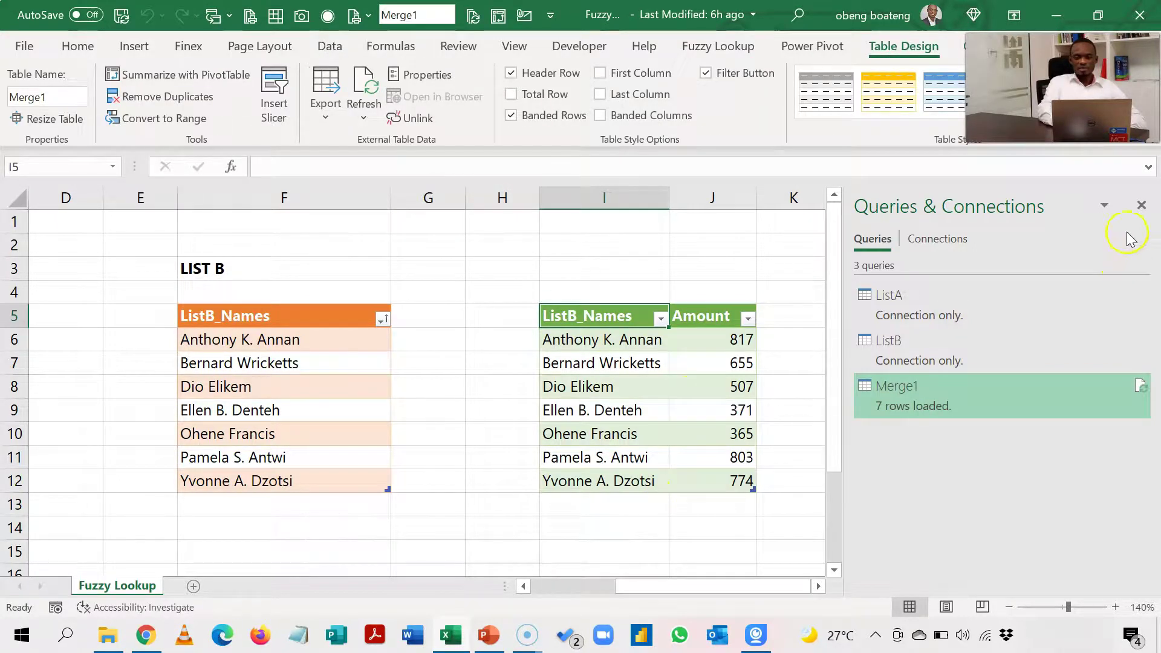
pyautogui.click(1142, 206)
pyautogui.press('Left')
pyautogui.press('Left')
pyautogui.press('Left')
pyautogui.press('Left')
pyautogui.press('Left')
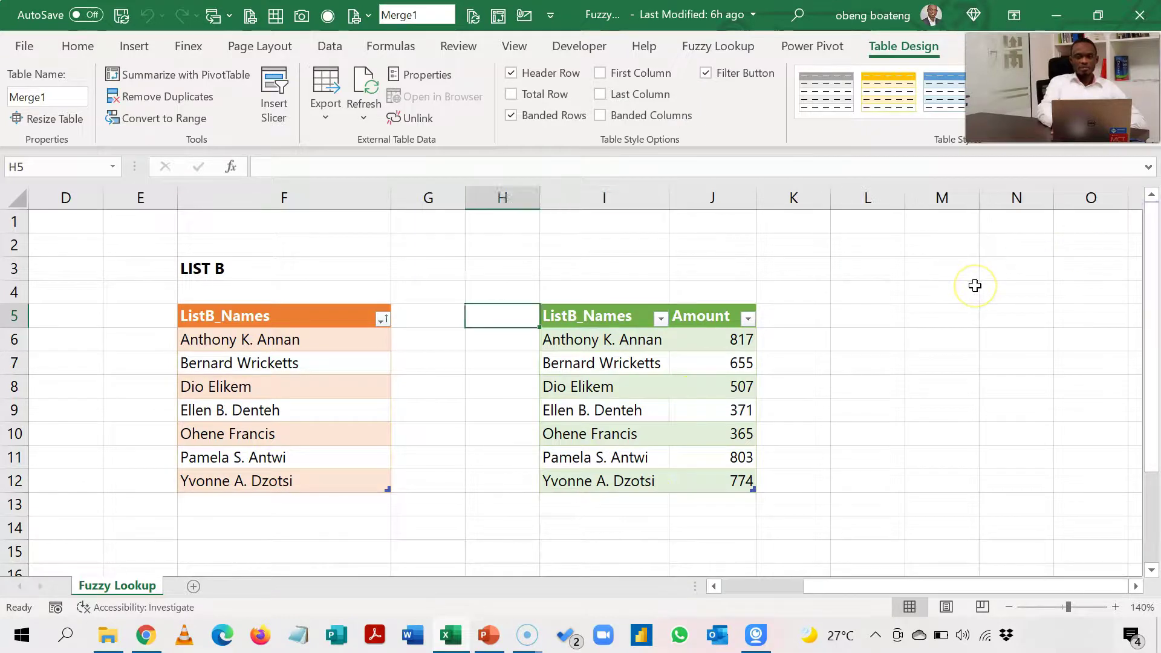
pyautogui.press('Left')
pyautogui.press('Left')
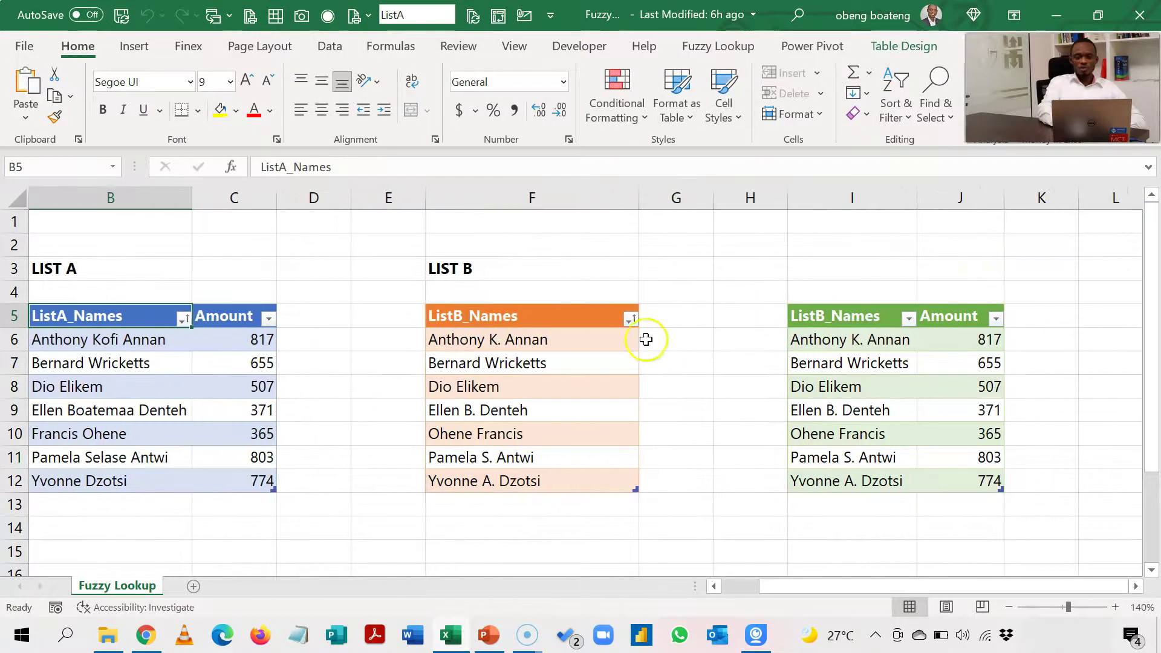
pyautogui.click(857, 344)
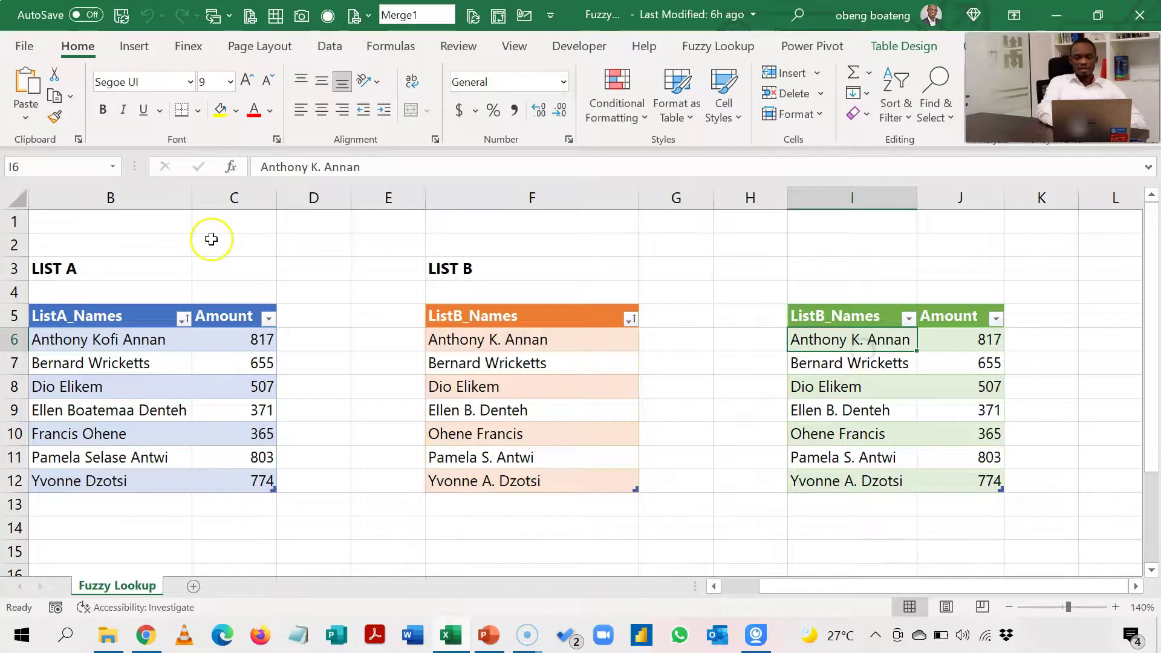
pyautogui.click(79, 346)
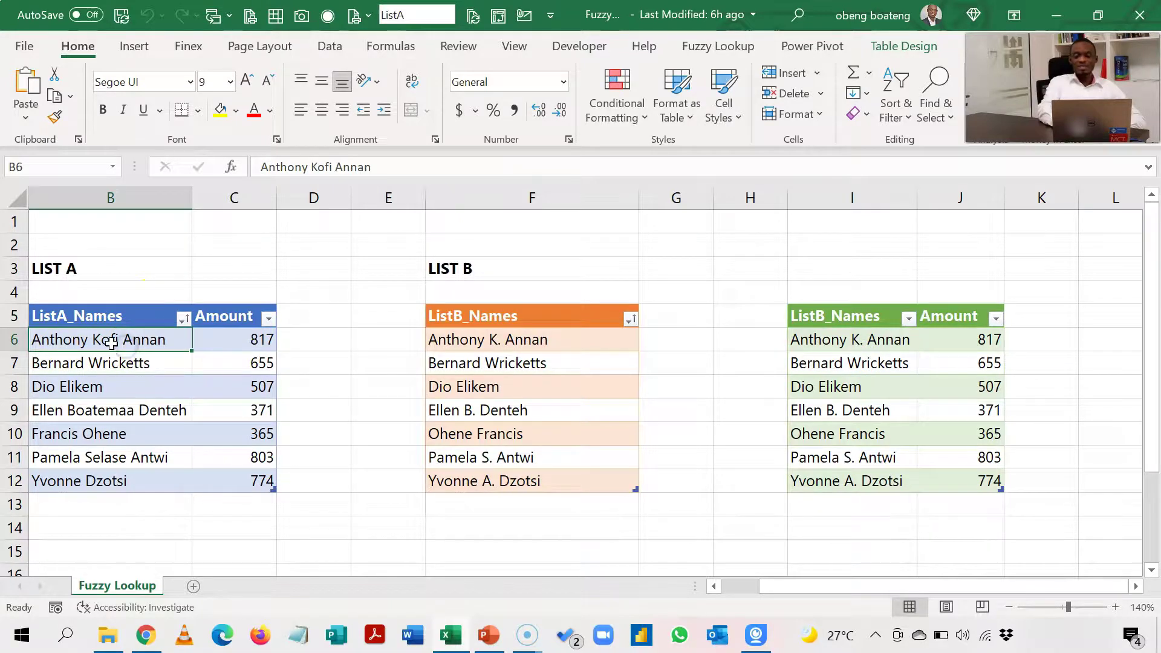
pyautogui.moveTo(948, 340); pyautogui.dragTo(947, 356)
pyautogui.click(267, 342)
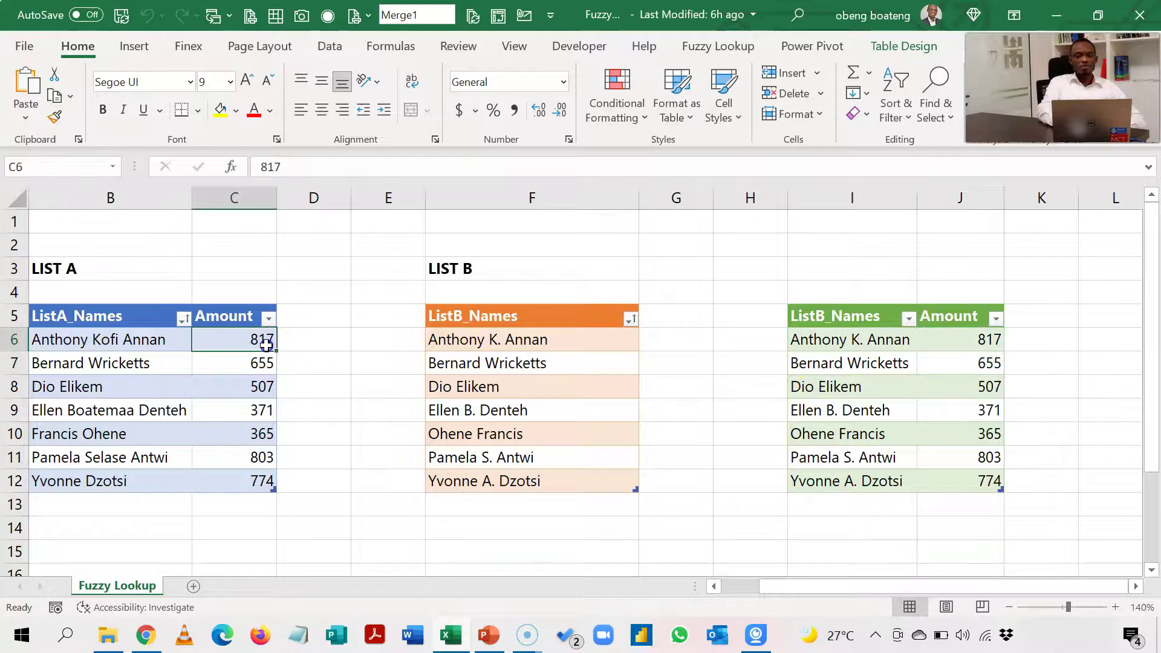
pyautogui.click(971, 367)
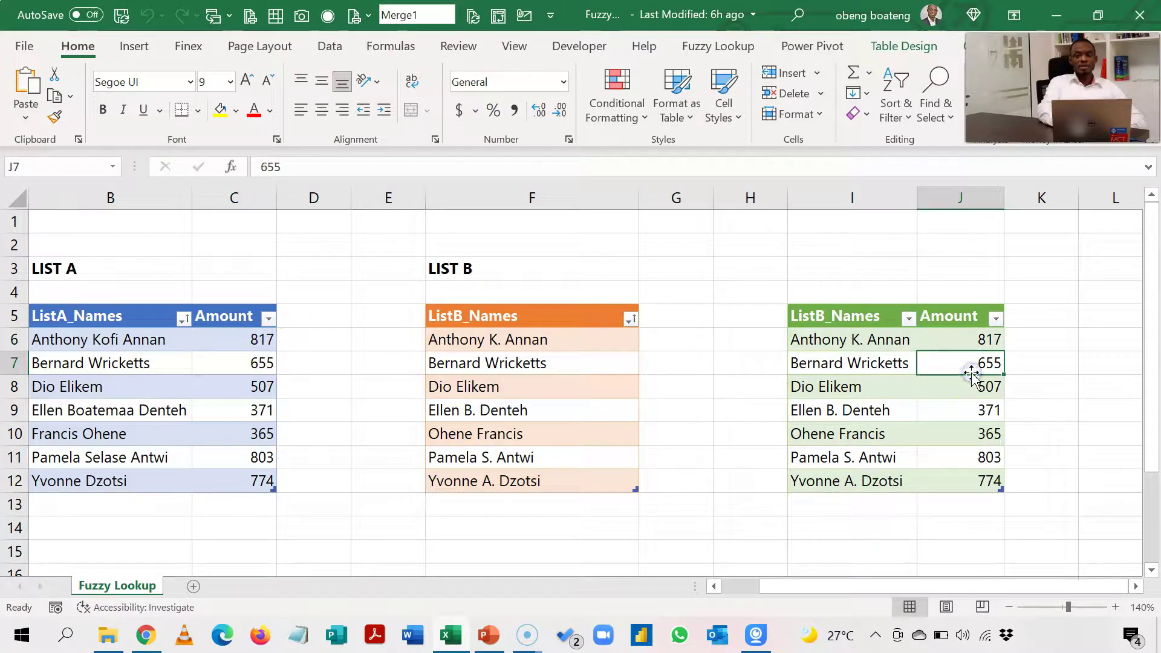